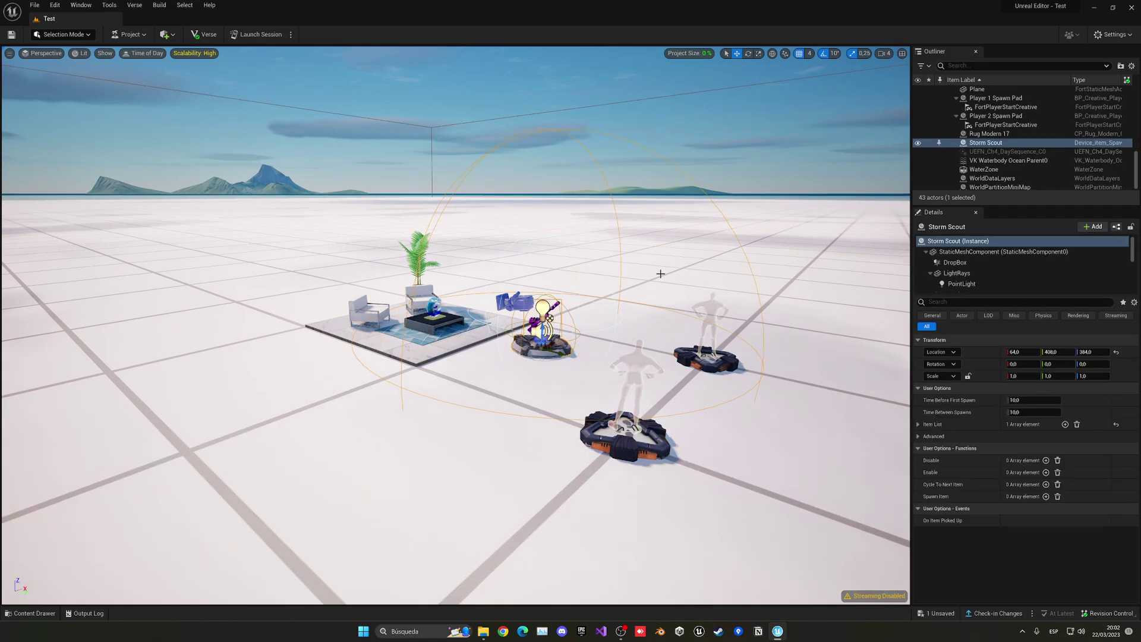
Step: Drop a Car Pickup truck from the Content Drawer to the left of the platform
key("ctrl+space")
left_click_drag(470, 469, 339, 312)
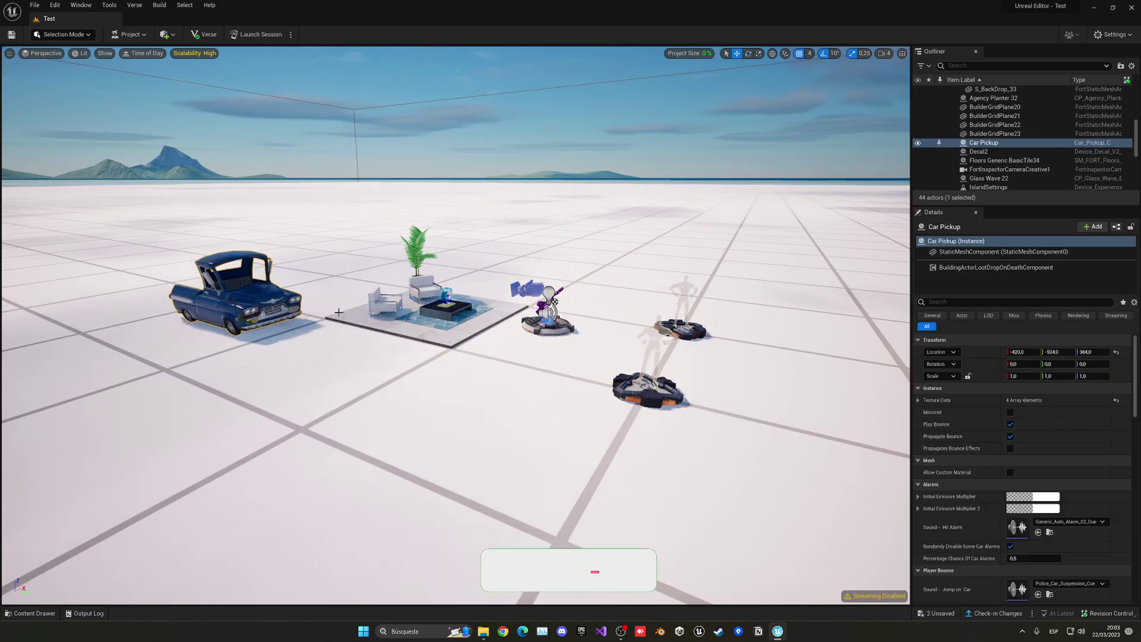
scroll(338, 312, "down", 3)
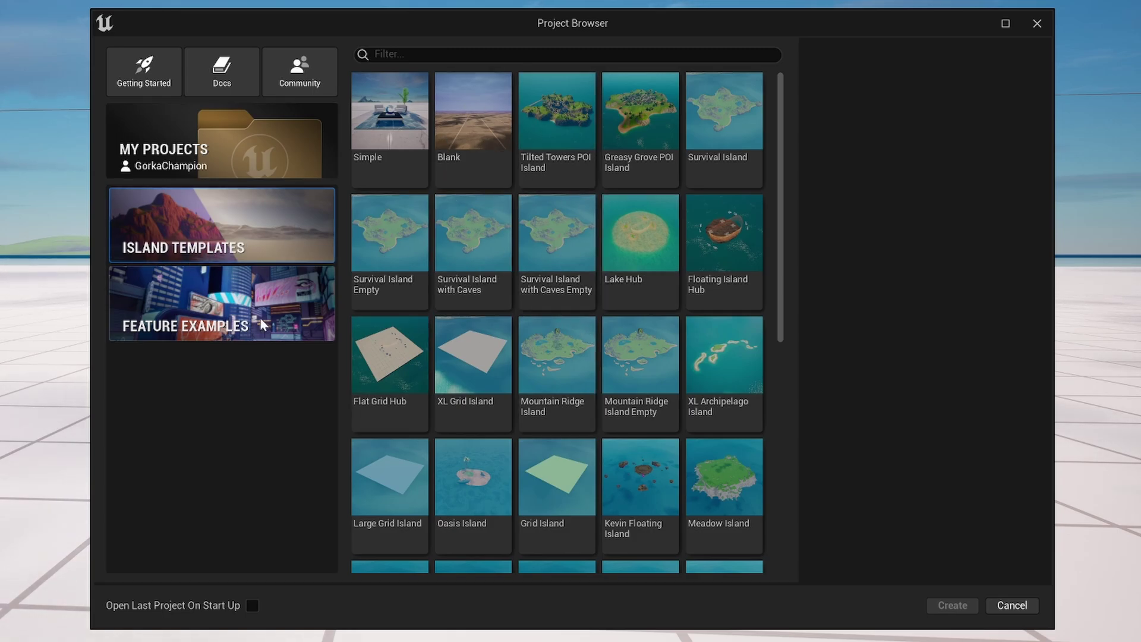
Step: Create a new project named Test from the Simple island template
left_click(301, 338)
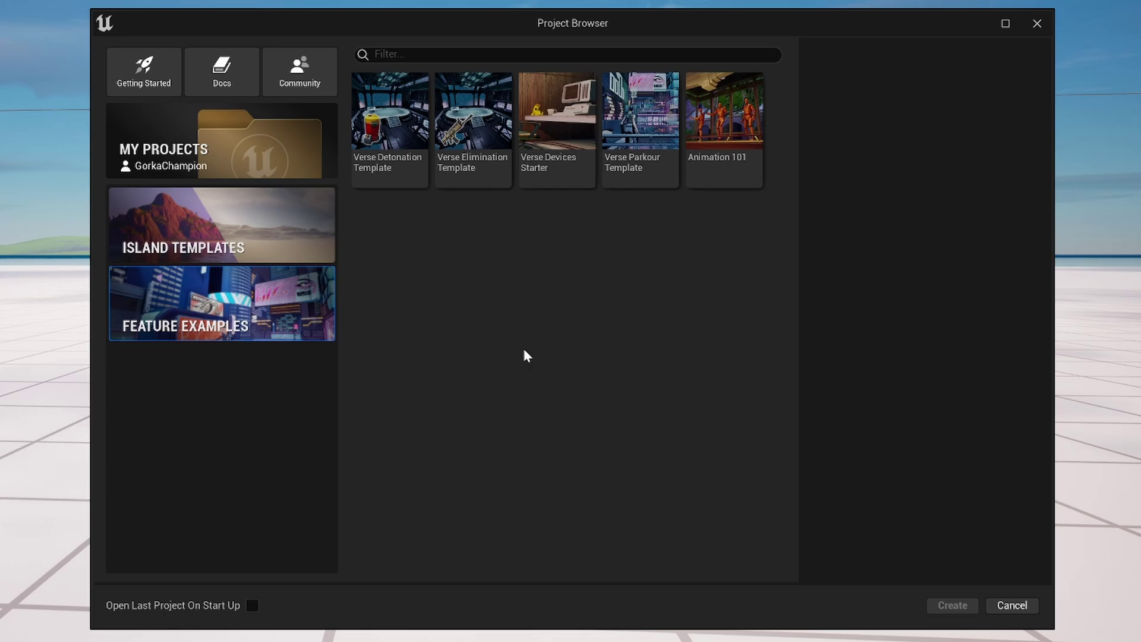
left_click(277, 231)
left_click(402, 127)
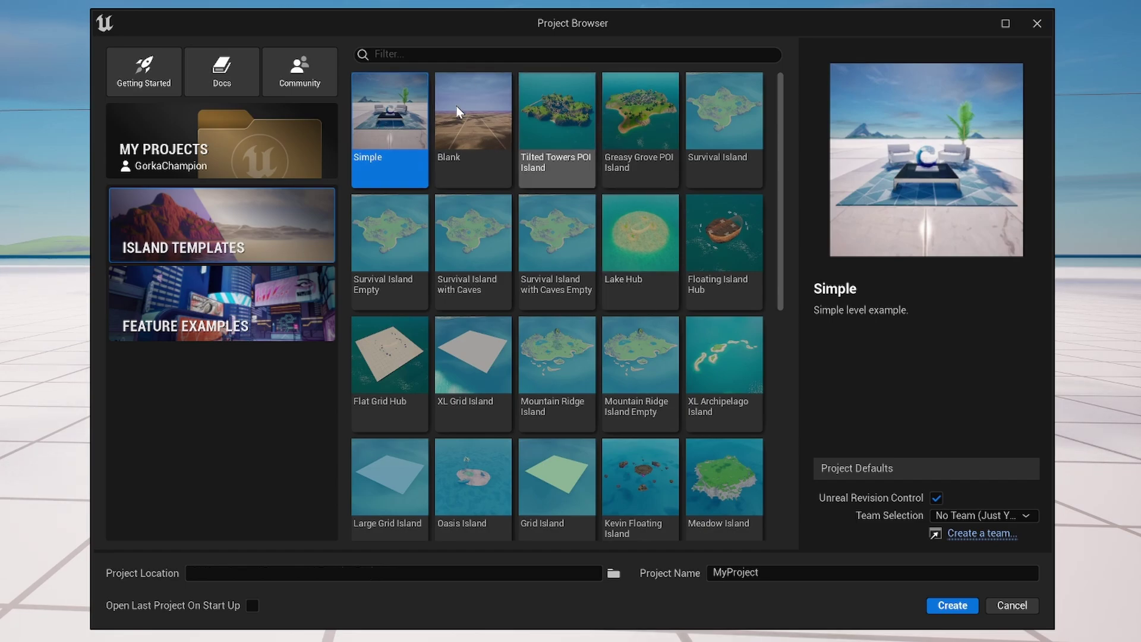
left_click(761, 575)
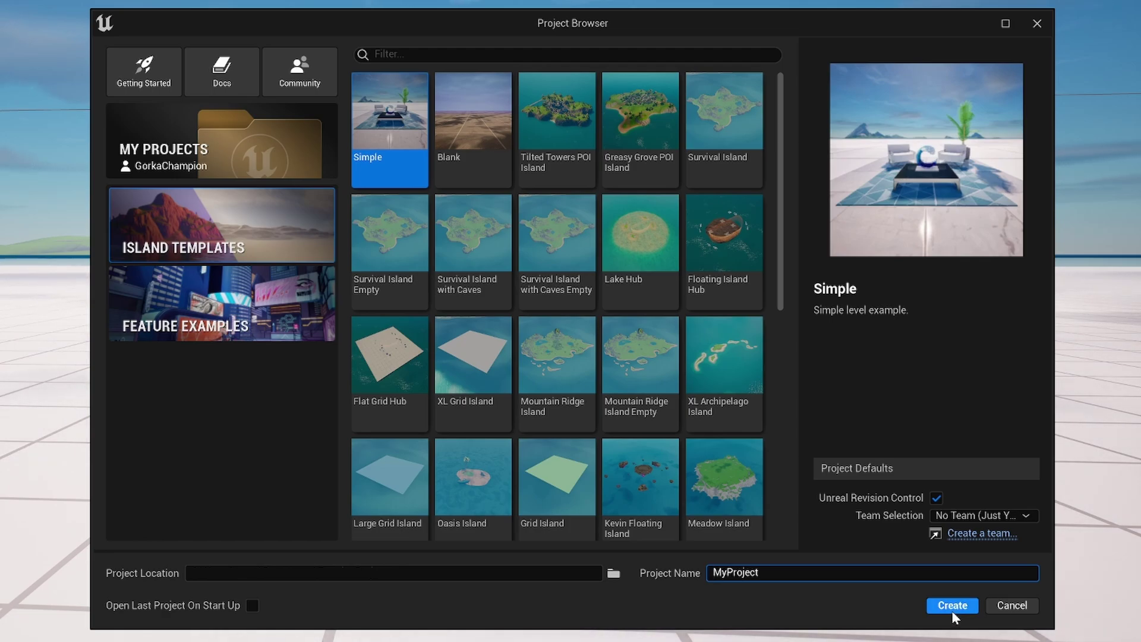
left_click(557, 130)
scroll(725, 321, "down", 3)
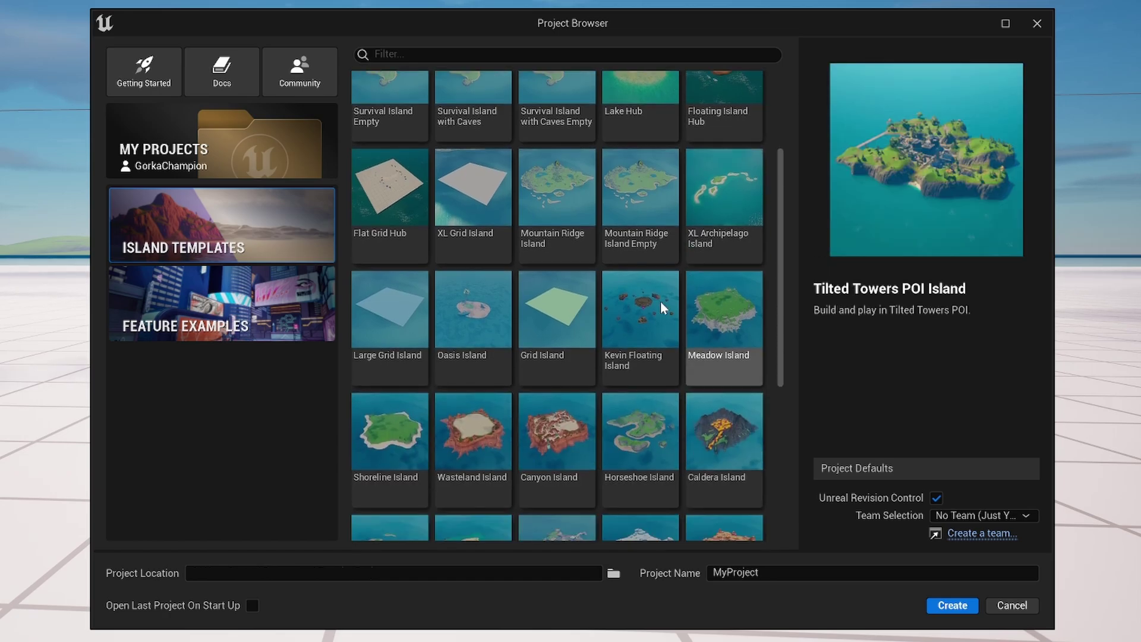
scroll(595, 297, "up", 3)
left_click(390, 119)
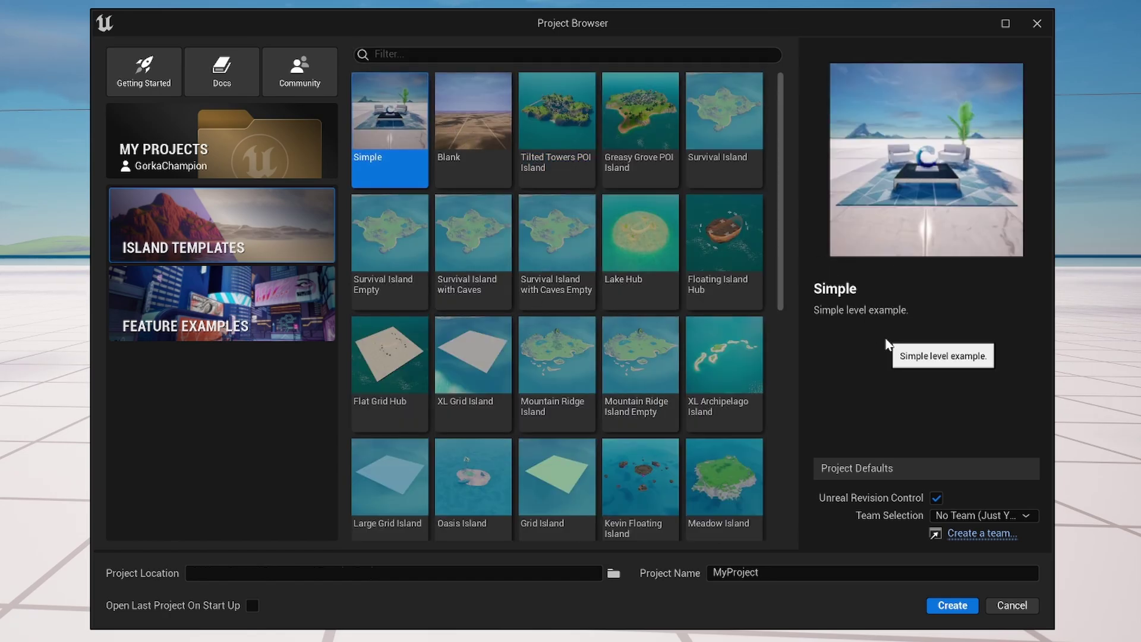
left_click(952, 605)
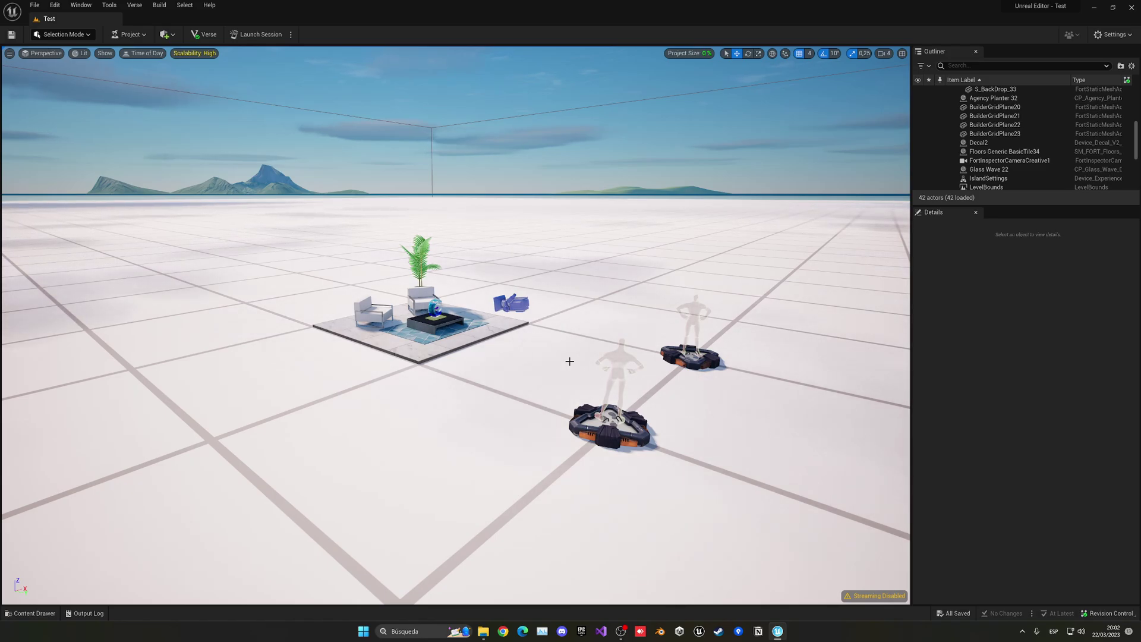
Step: Fly the camera forward toward the starter platform
key("w")
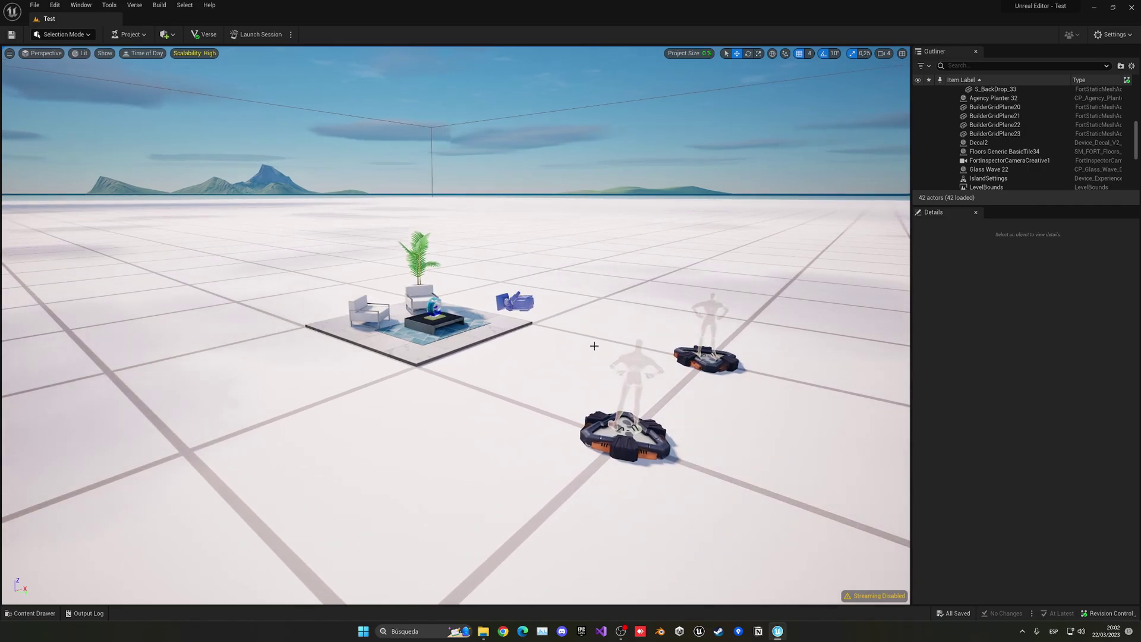
Step: Browse to Fortnite > Weapons and scroll to the Explorador de la tormenta L7 sniper
key("ctrl+space")
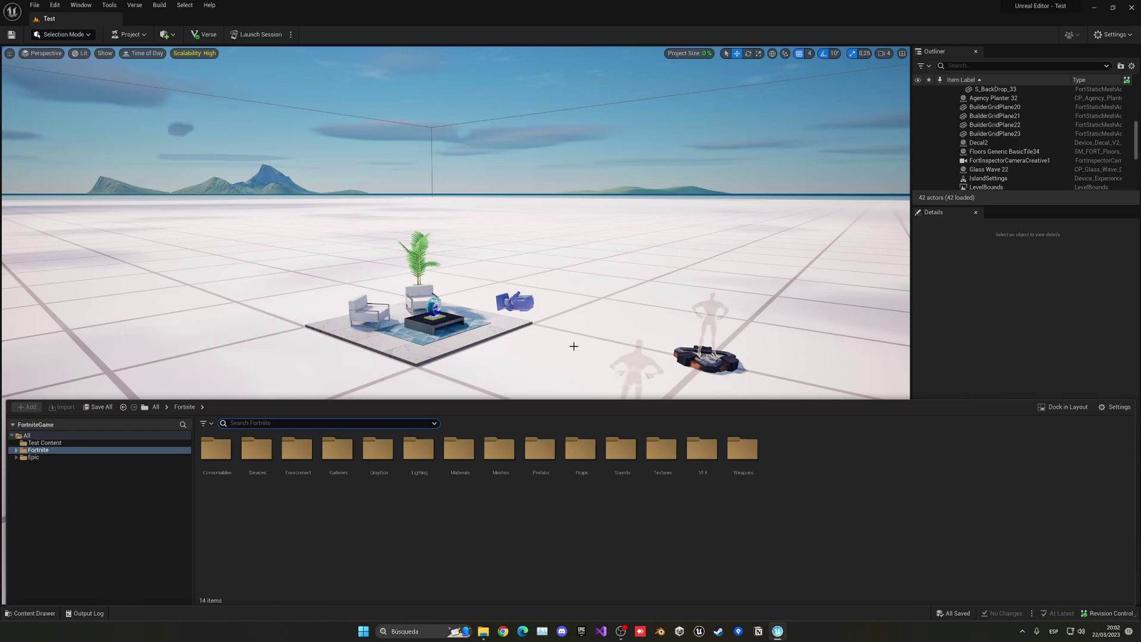
left_click(113, 436)
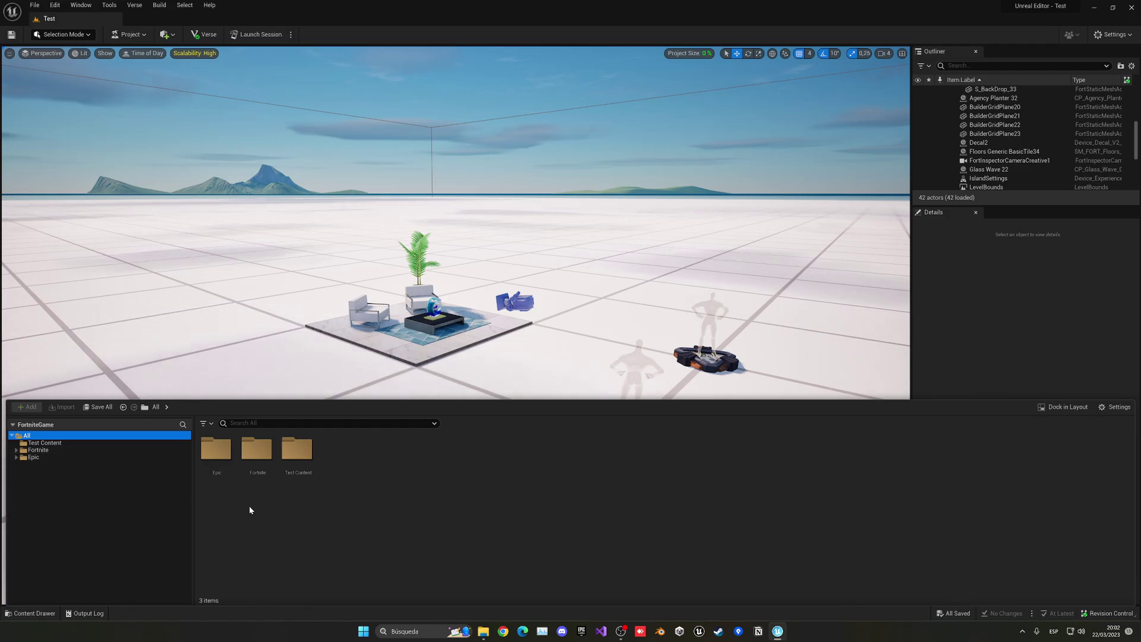
double_click(256, 456)
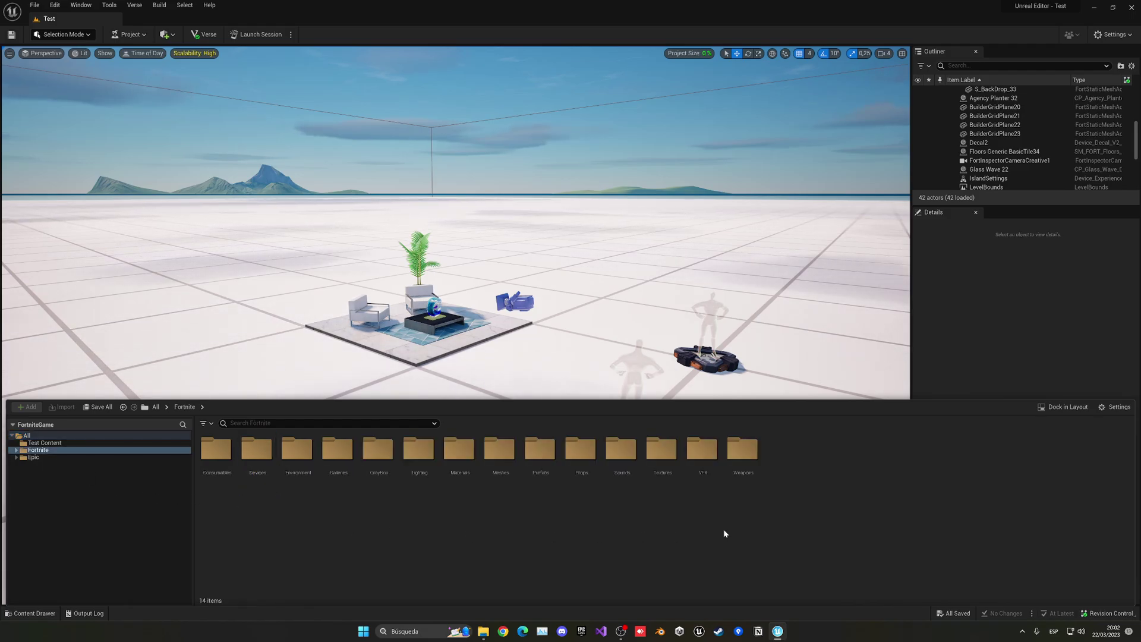
double_click(752, 479)
scroll(607, 544, "down", 3)
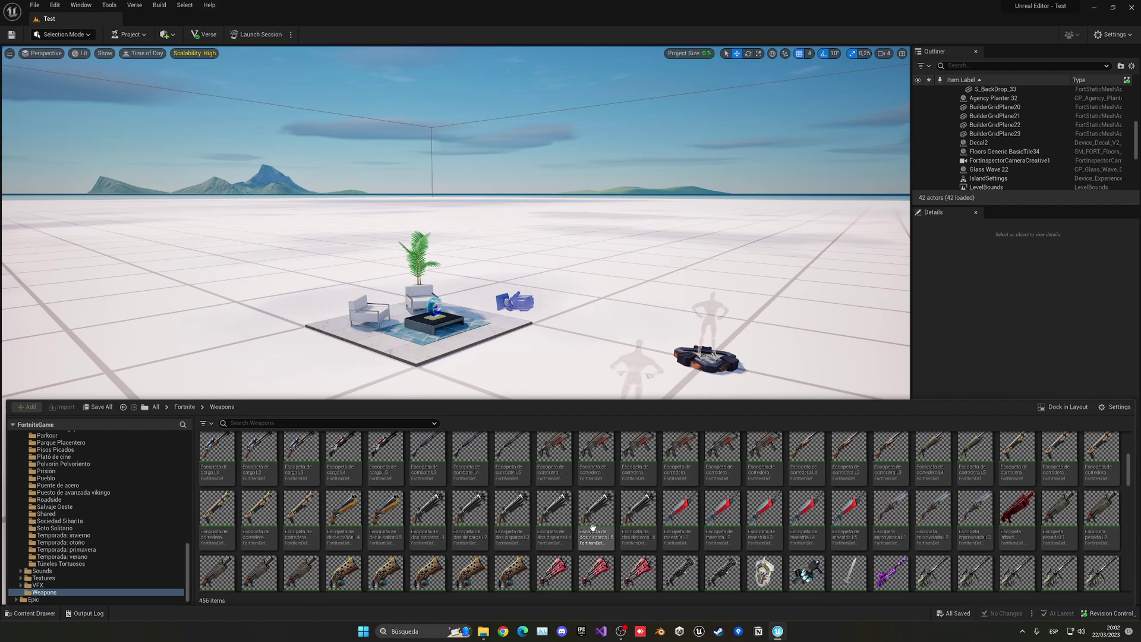
scroll(767, 538, "down", 2)
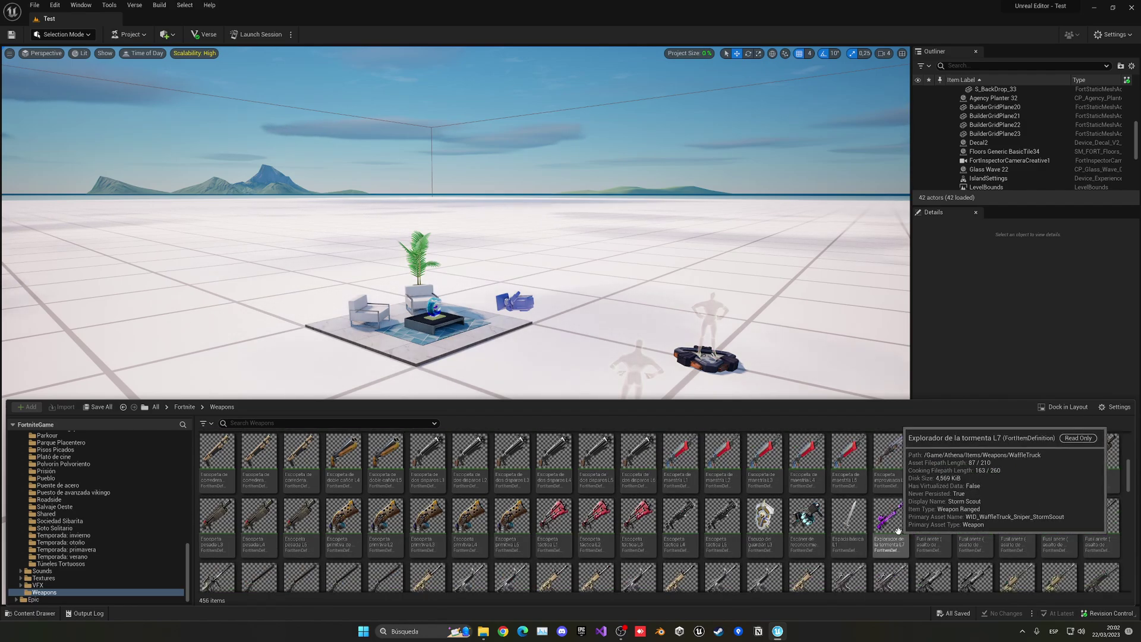
Step: Place the Storm Scout spawner beside the platform and return the browser to Fortnite
left_click_drag(885, 528, 542, 326)
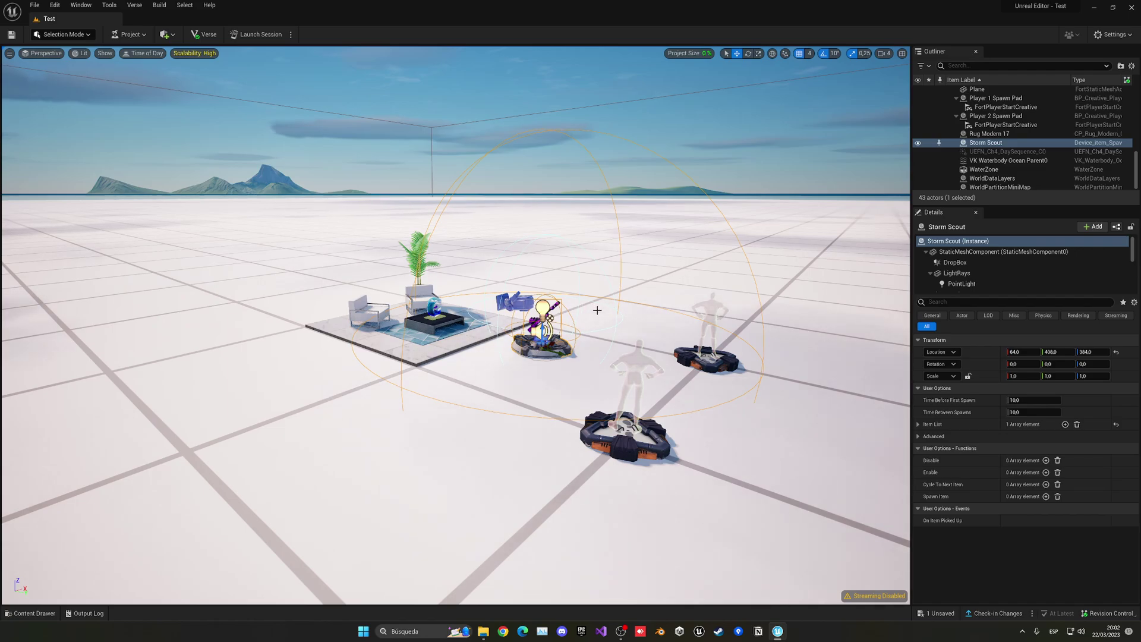
key("w")
right_click_drag(540, 315, 562, 326)
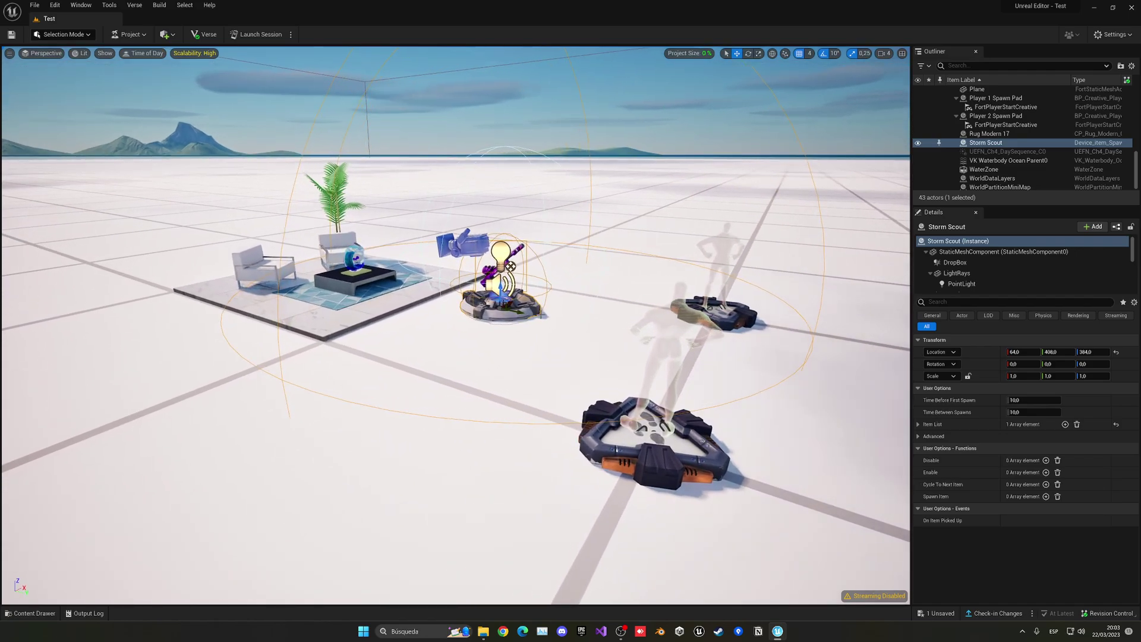
key("s")
right_click_drag(465, 372, 464, 372)
key("a")
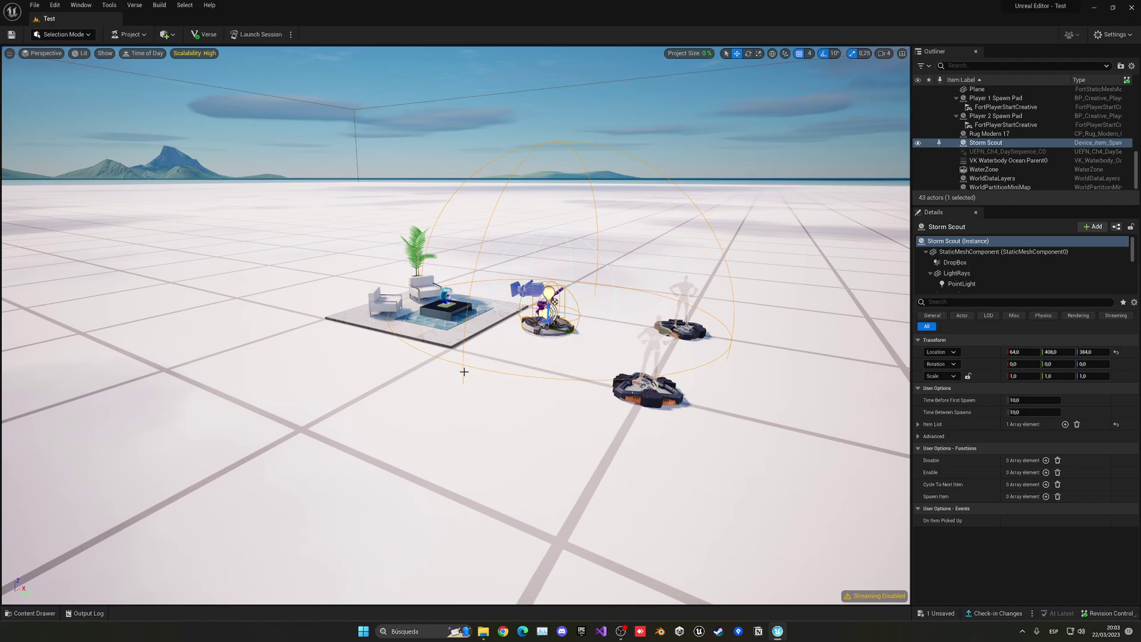
key("ctrl+space")
left_click(186, 407)
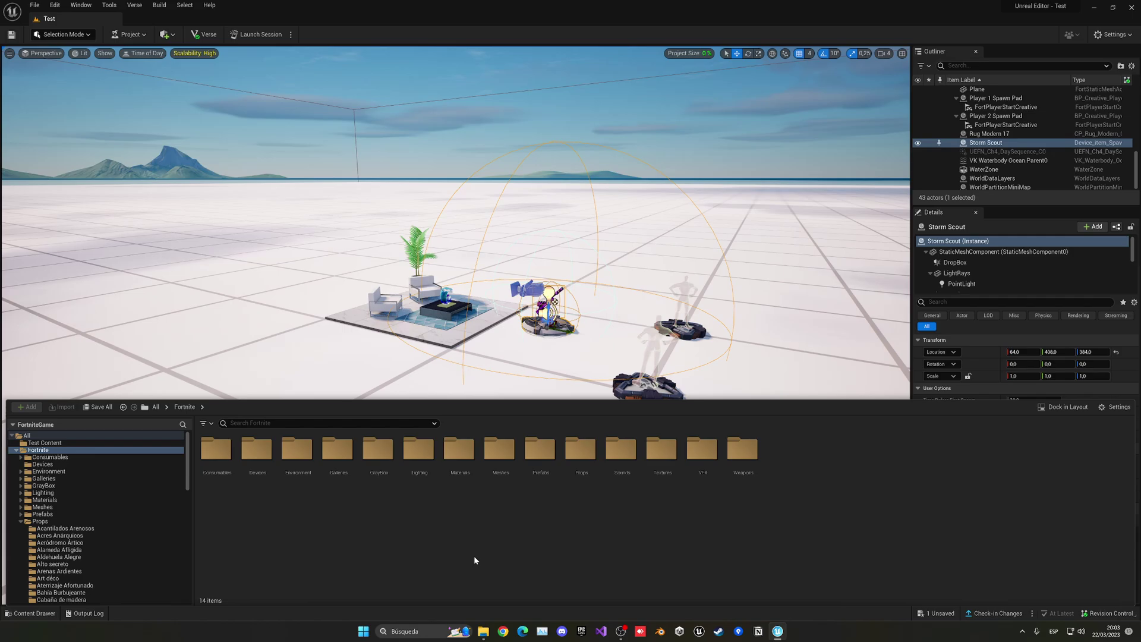
Step: Place the blue Car Pickup from Props > Carretera to the left of the platform
left_click(579, 477)
double_click(579, 476)
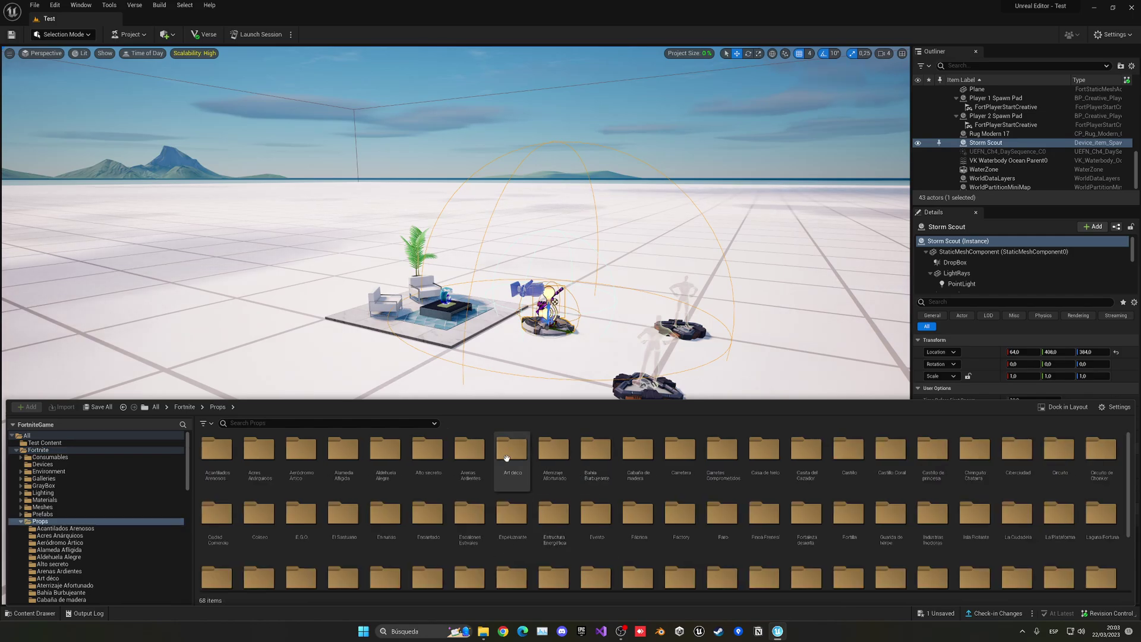
double_click(684, 472)
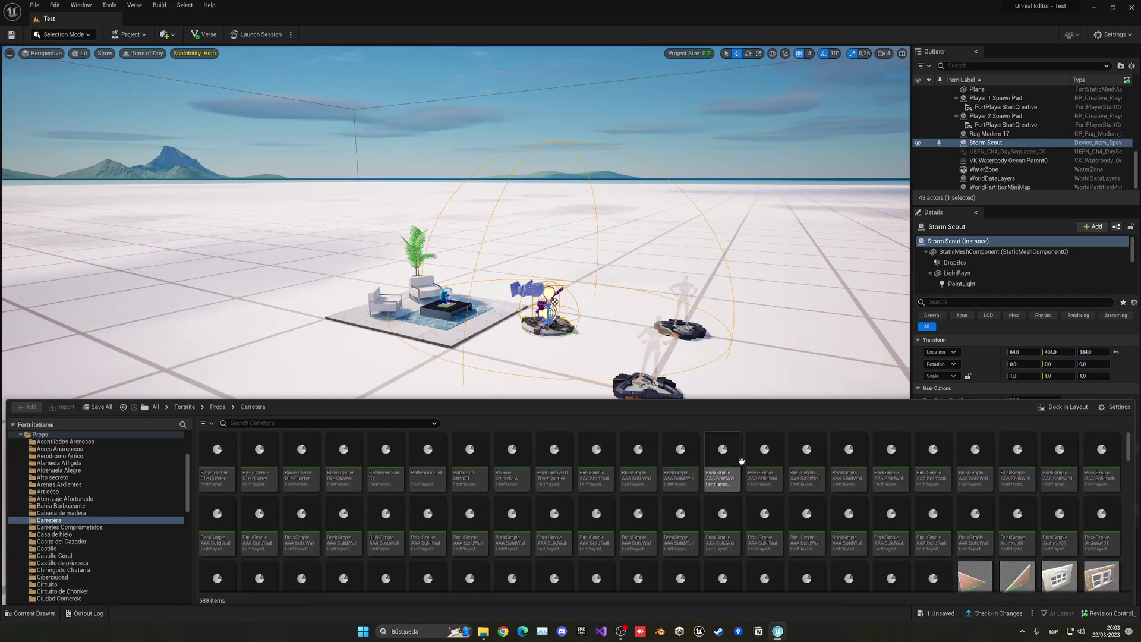
scroll(773, 497, "down", 3)
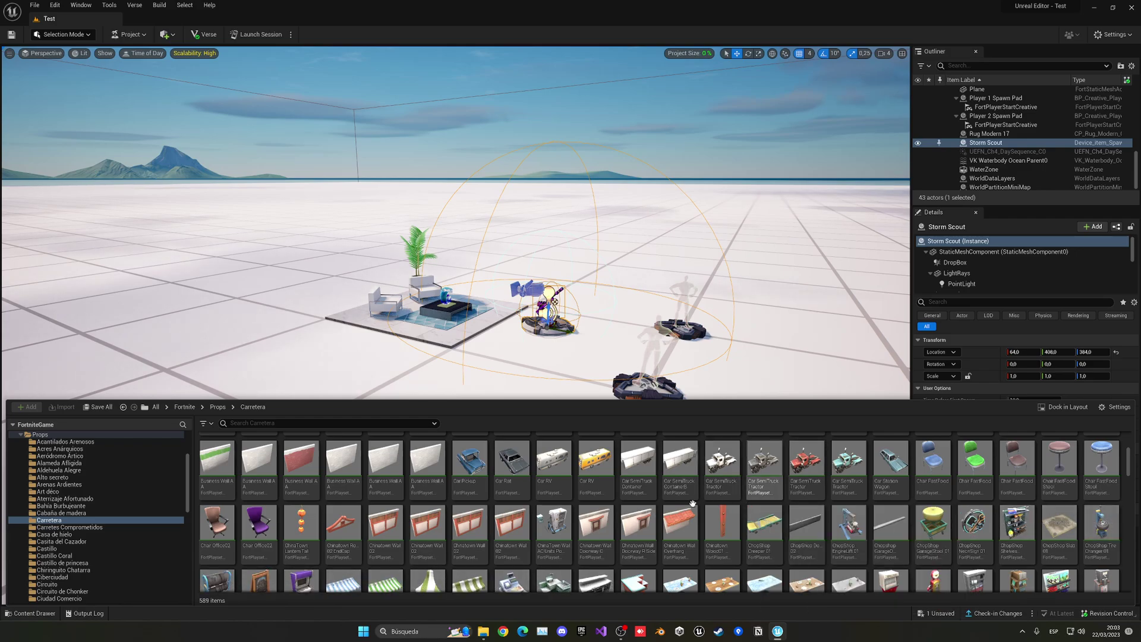
left_click_drag(470, 461, 233, 315)
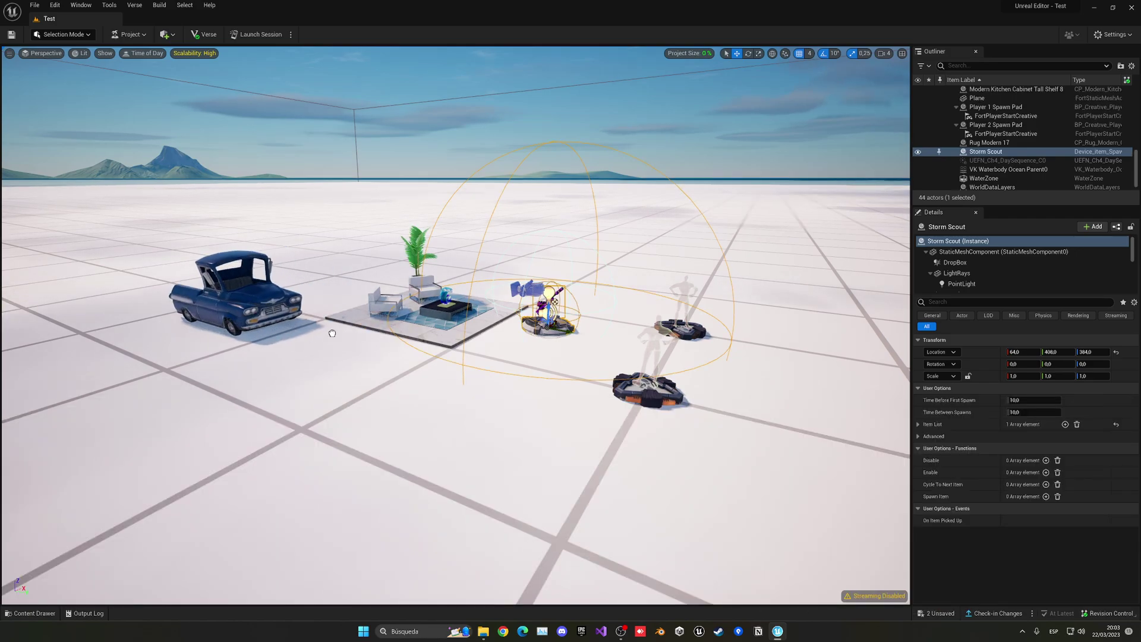
right_click_drag(439, 363, 442, 367)
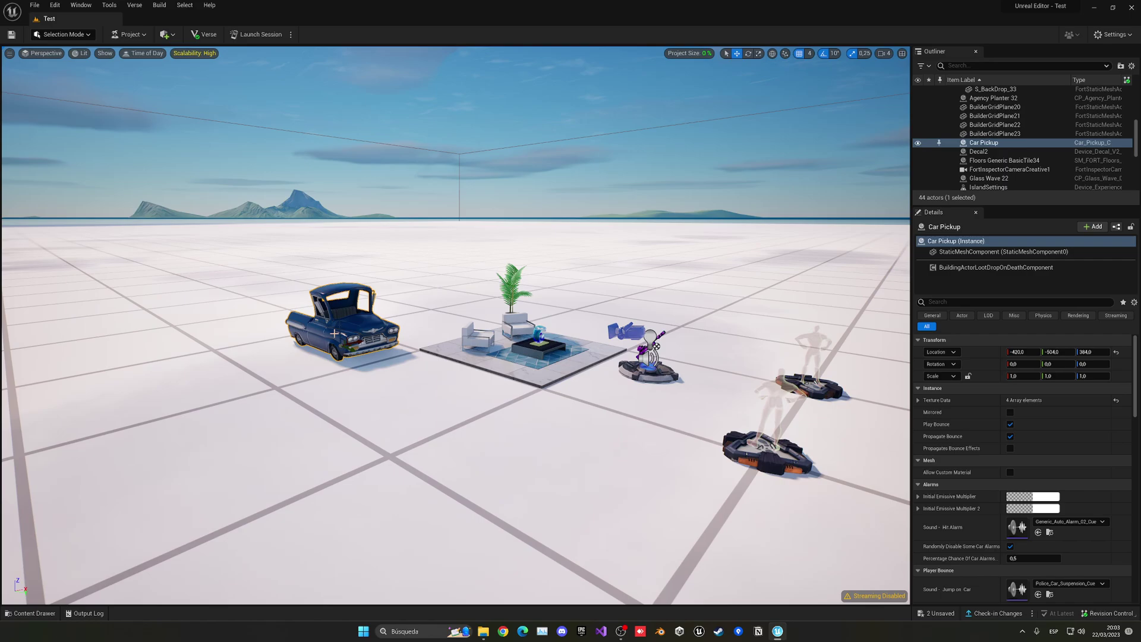
Step: Search the Fortnite content and select the Gasolinera gas station playset
key("ctrl+space")
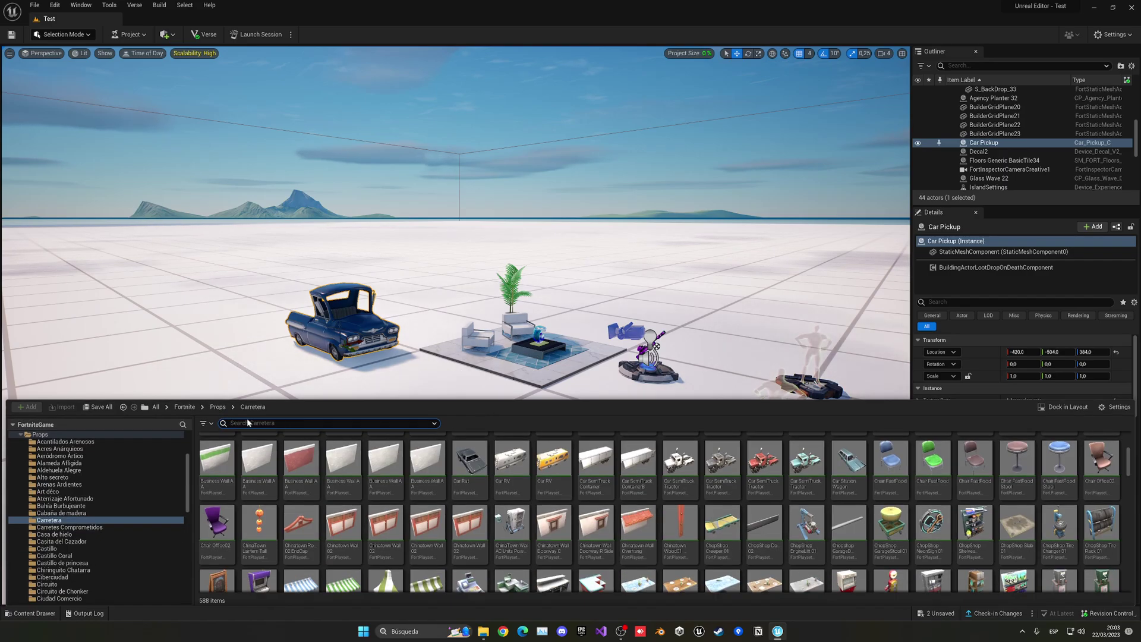
left_click(184, 408)
left_click(265, 424)
type("d")
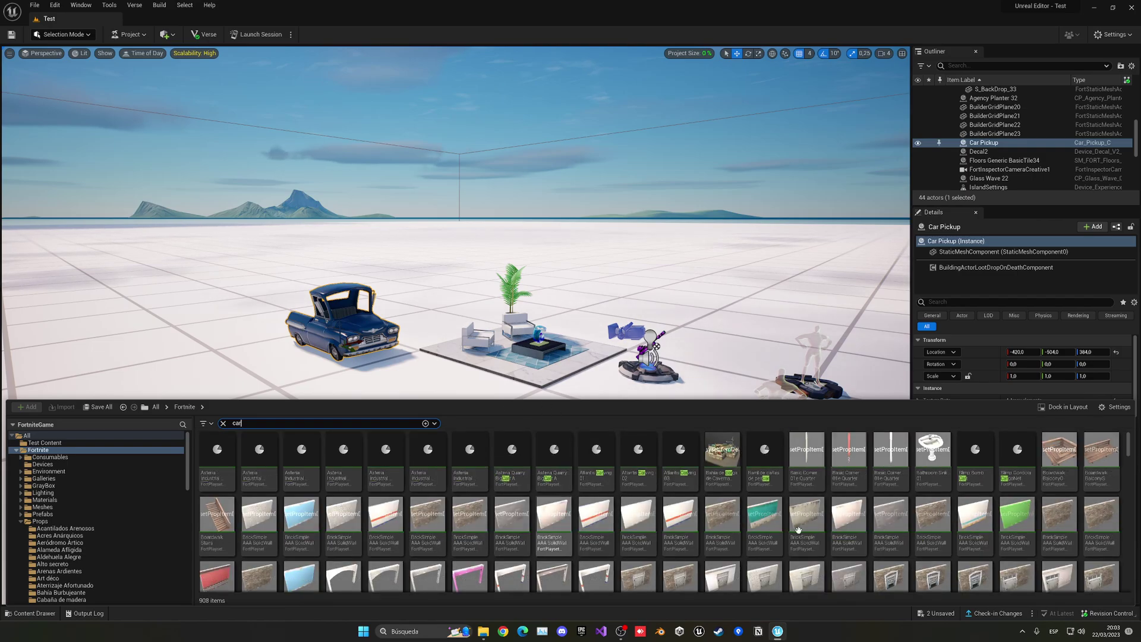
scroll(863, 522, "down", 10)
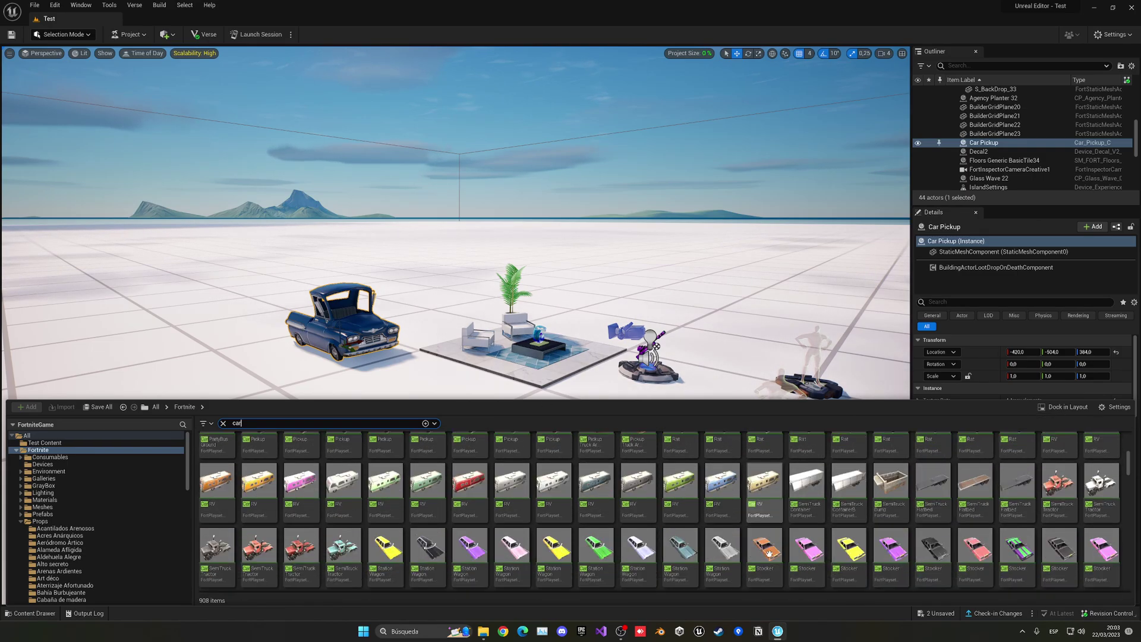
scroll(773, 528, "up", 1)
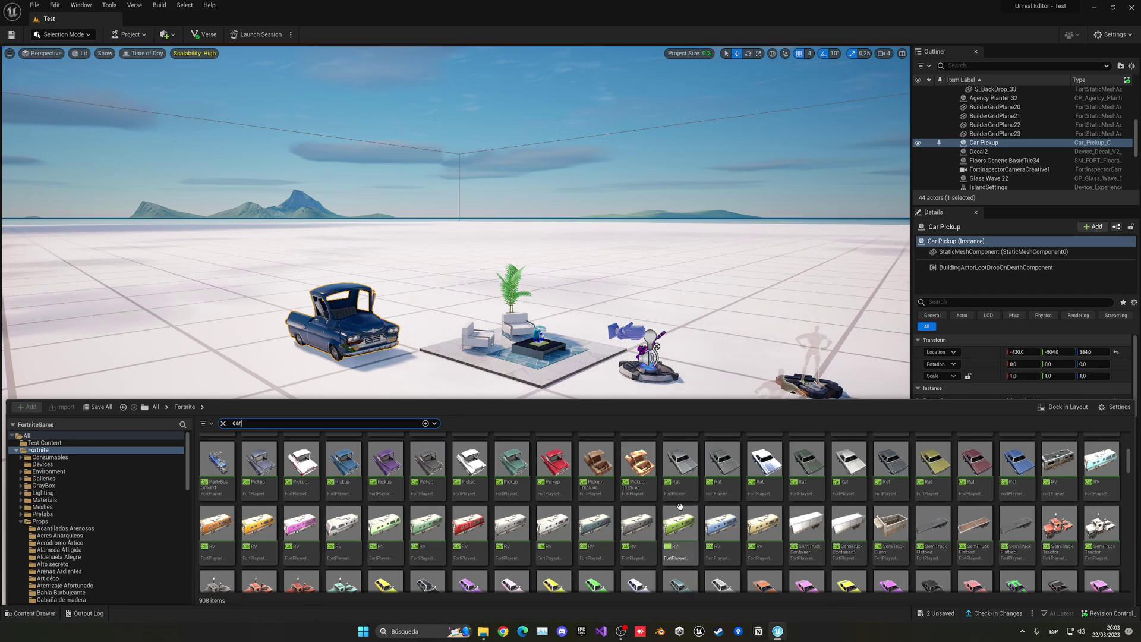
scroll(687, 507, "down", 3)
scroll(642, 508, "down", 6)
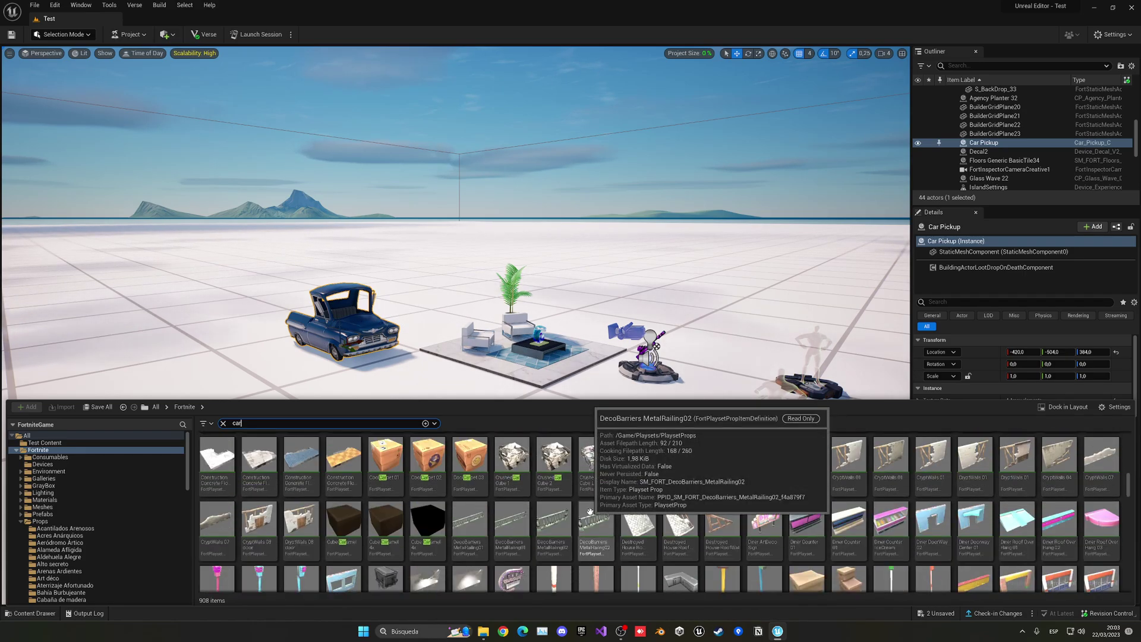
scroll(590, 511, "down", 2)
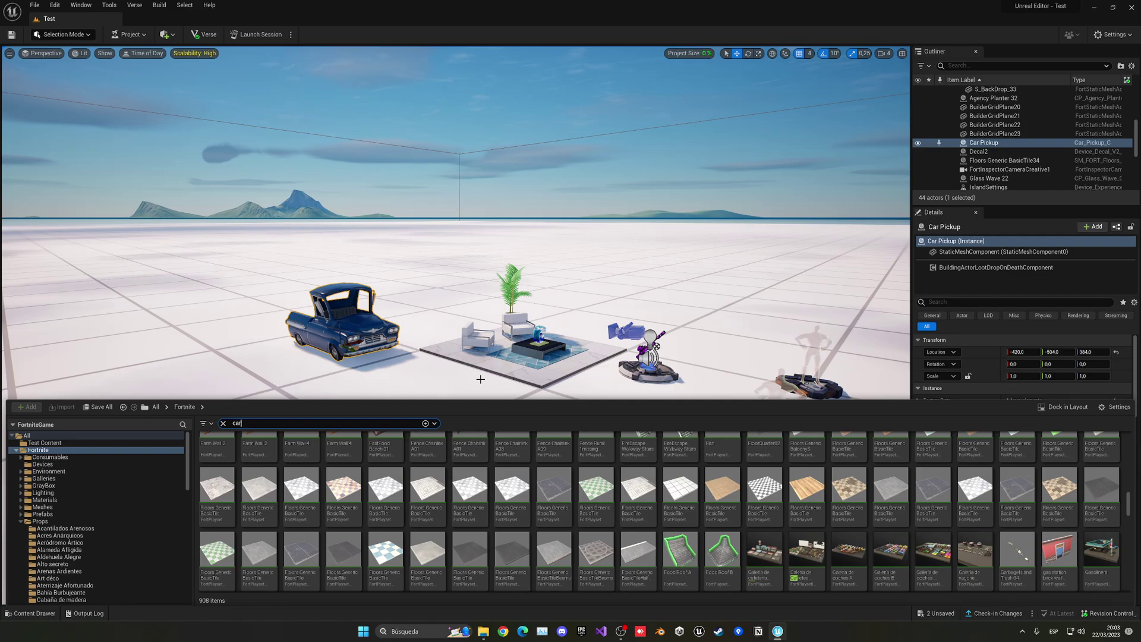
left_click(1109, 557)
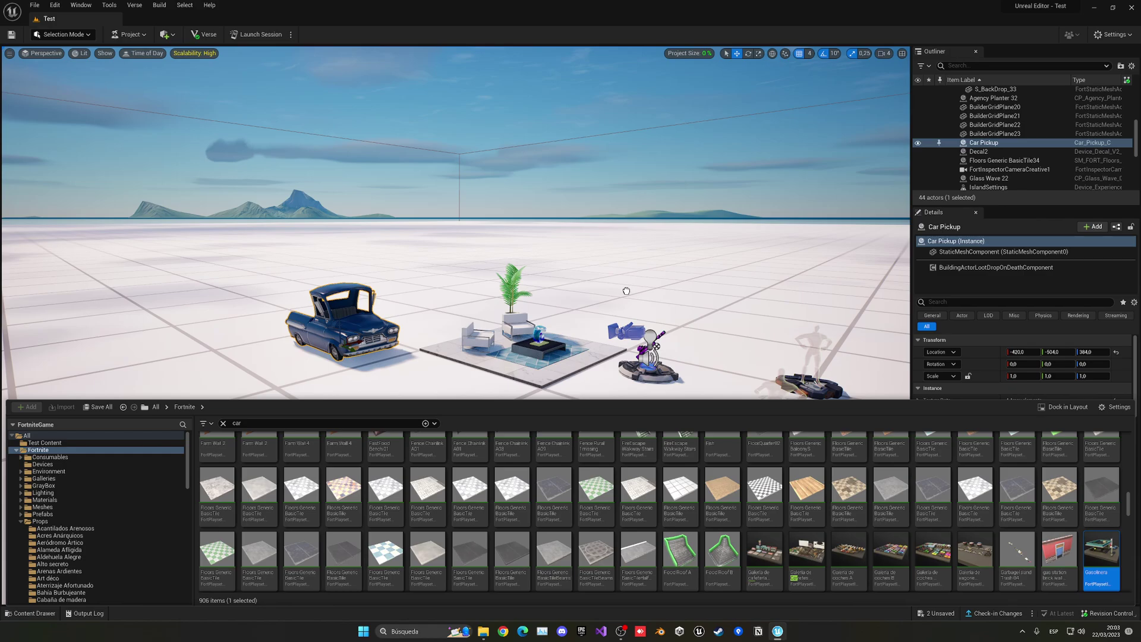
Step: Place the Gasolinera behind the truck at Y -3072, snapped to the floor
left_click_drag(626, 291, 626, 290)
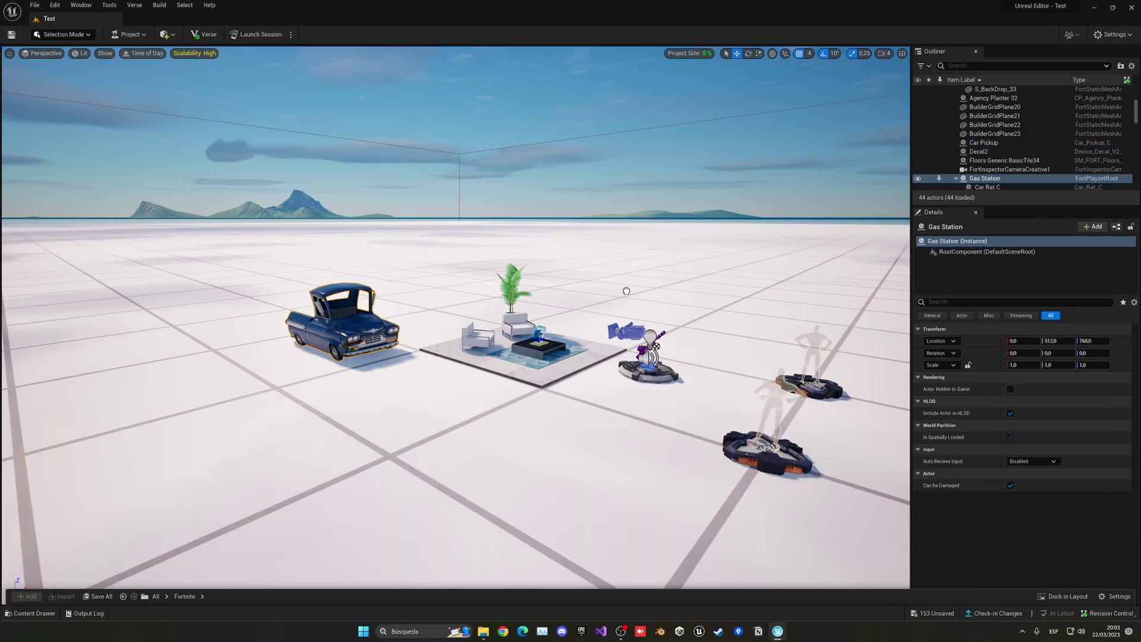
key("s")
right_click_drag(686, 293, 743, 312)
key("s")
left_click_drag(484, 251, 115, 205)
right_click_drag(116, 205, 45, 186)
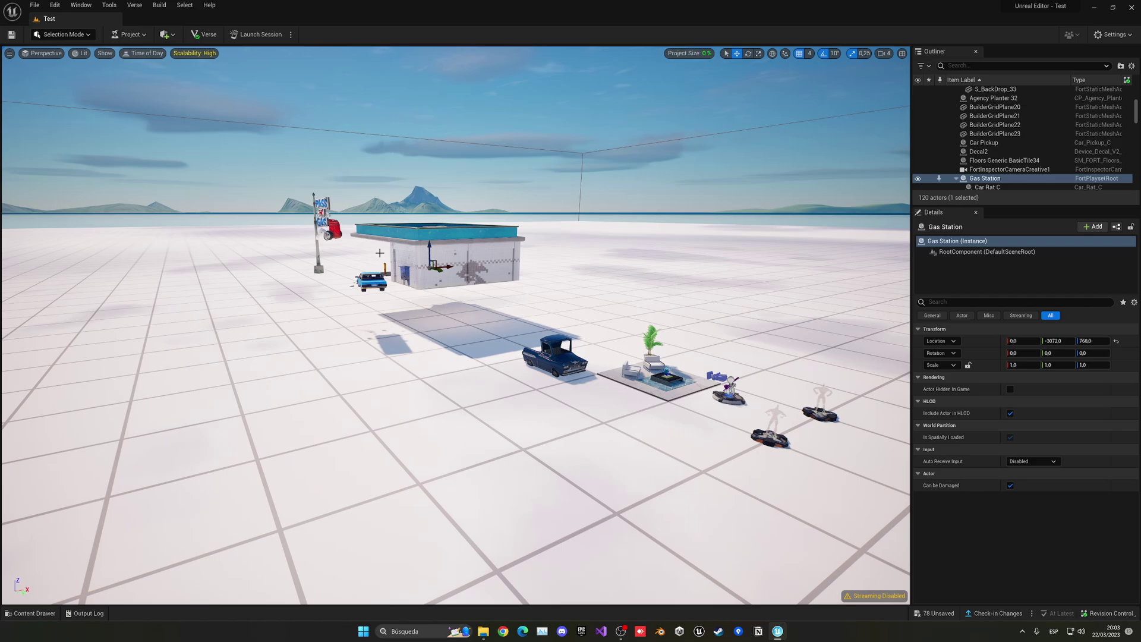
key("End")
Step: Rotate the gas station about -100° to face the scene and reframe the view
key("e")
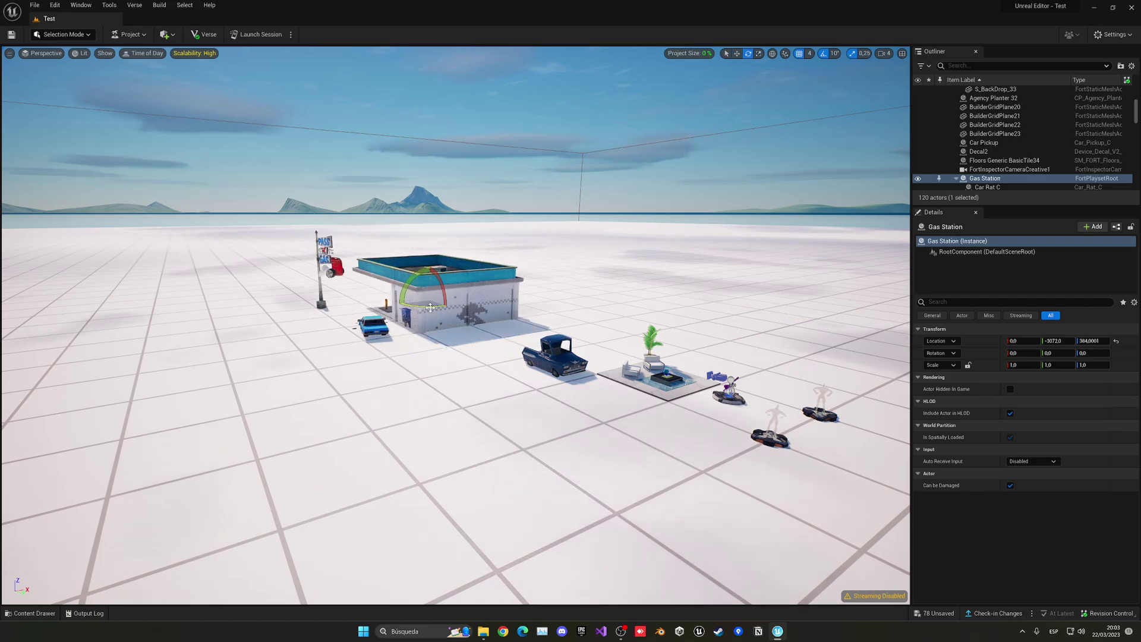
left_click_drag(430, 308, 482, 305)
key("w")
right_click_drag(482, 305, 499, 305)
key("w")
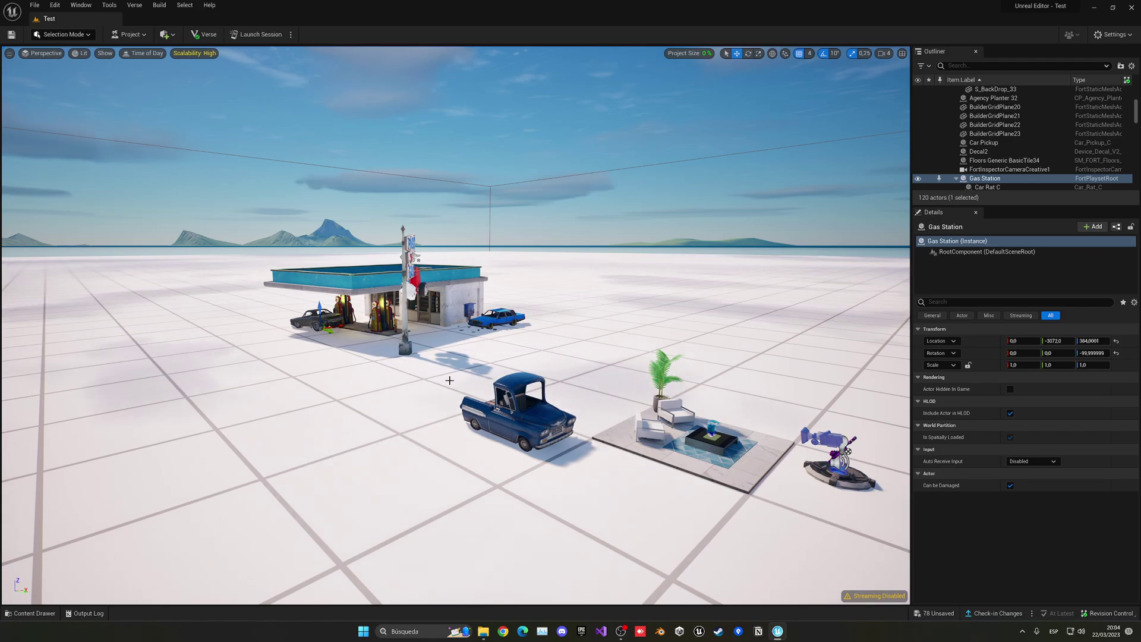
right_click_drag(468, 368, 498, 379)
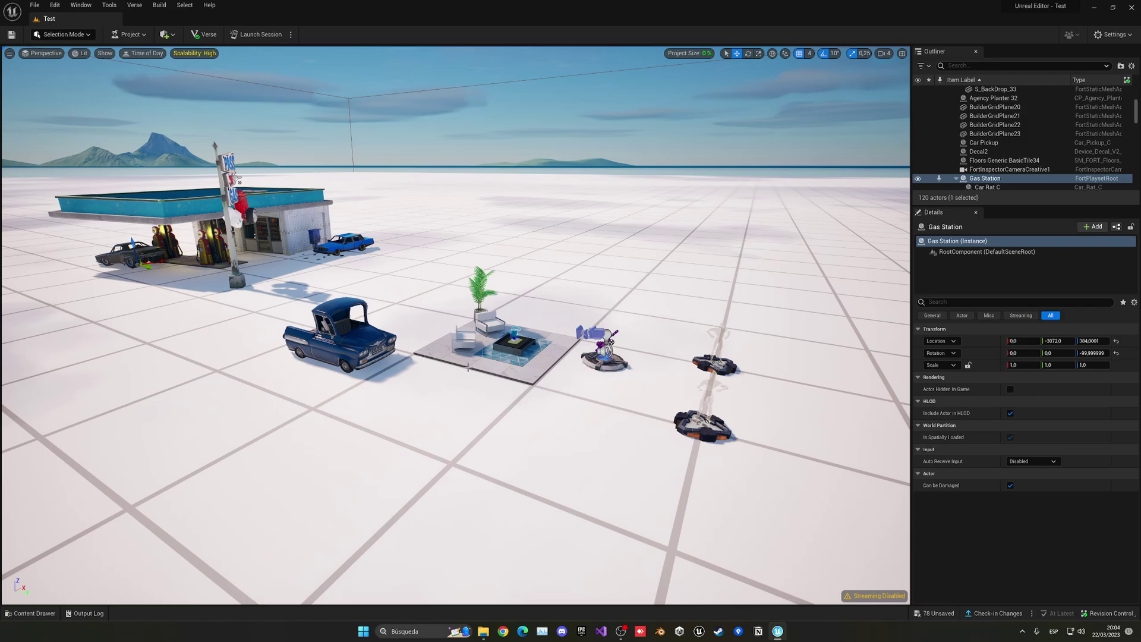
key("ctrl+space")
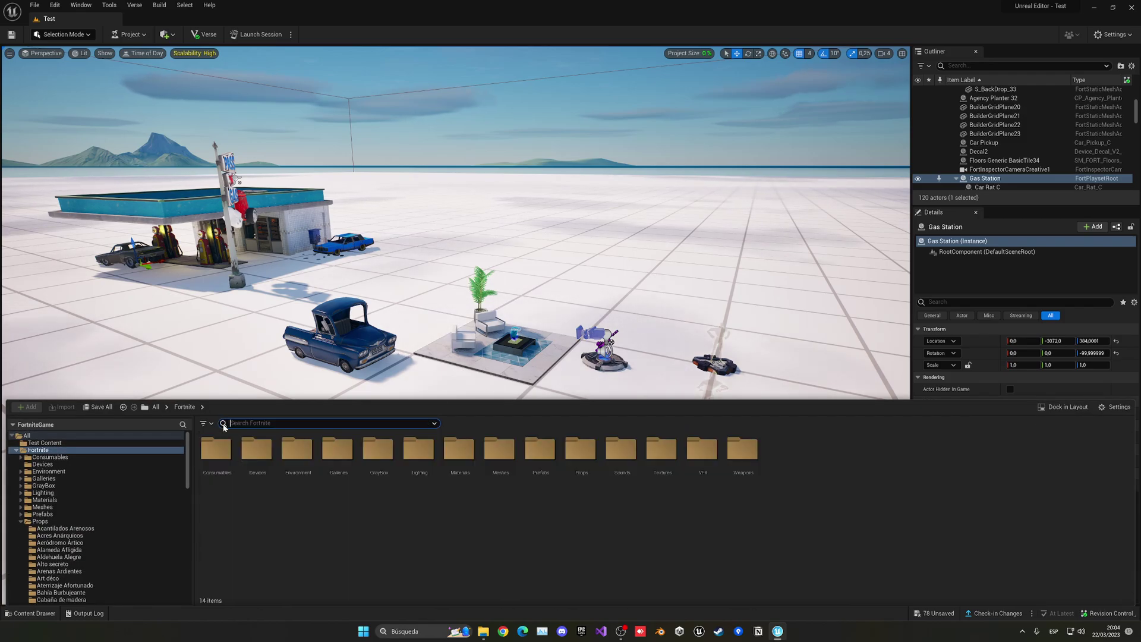
Step: Select the Galleries folder, then dismiss the Content Drawer and look over the level
left_click(339, 454)
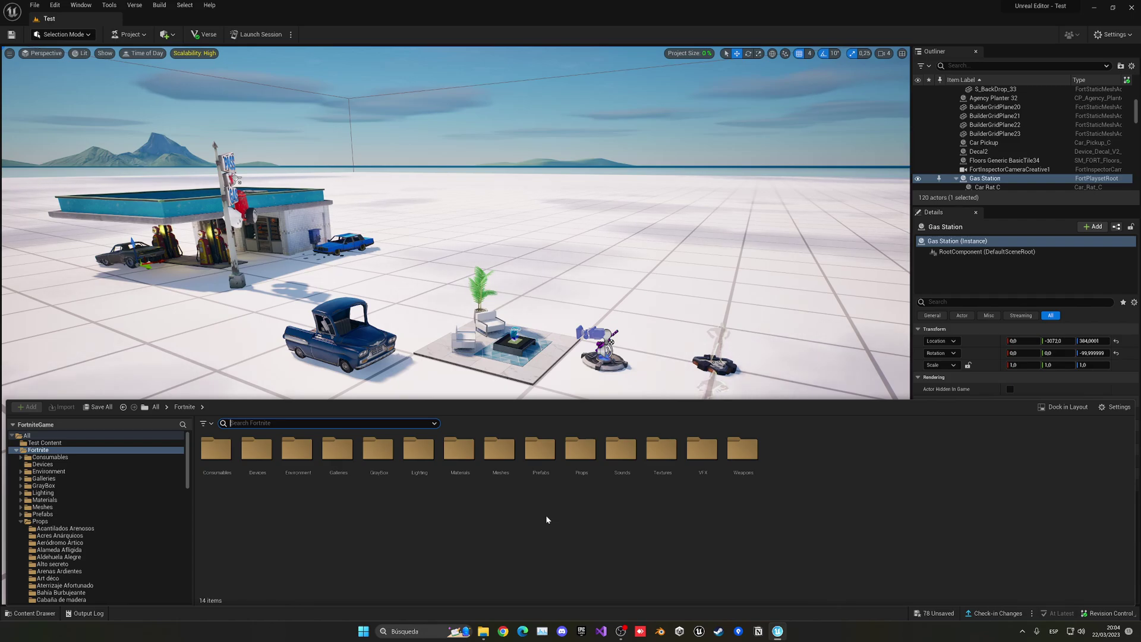
right_click_drag(499, 339, 479, 359)
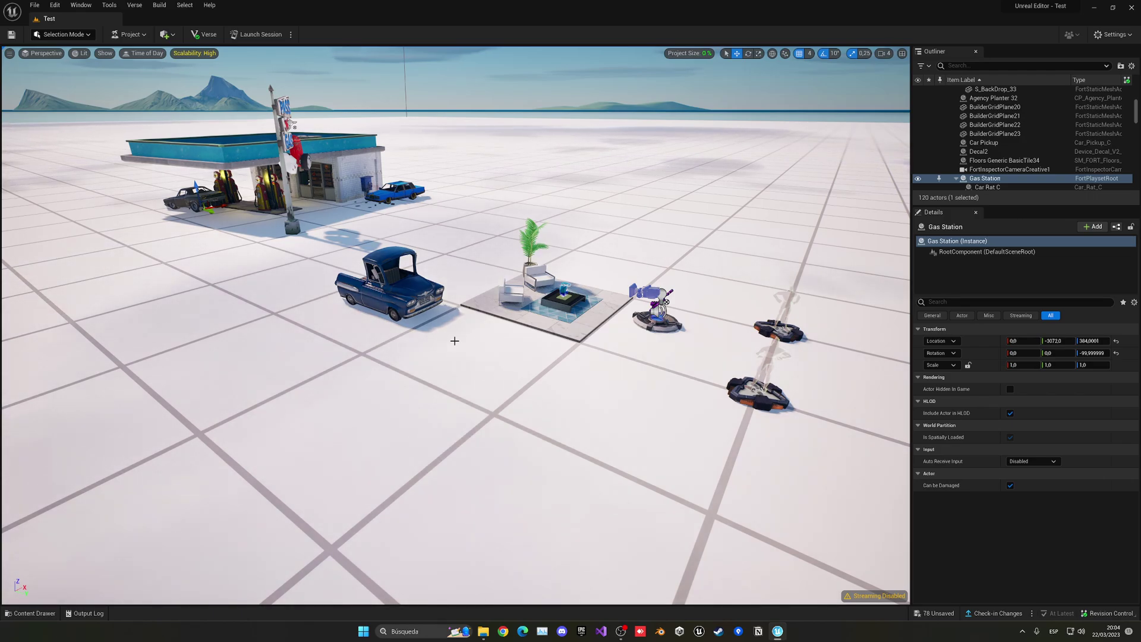
Step: Save the level and launch a session to playtest it in Fortnite
key("ctrl+s")
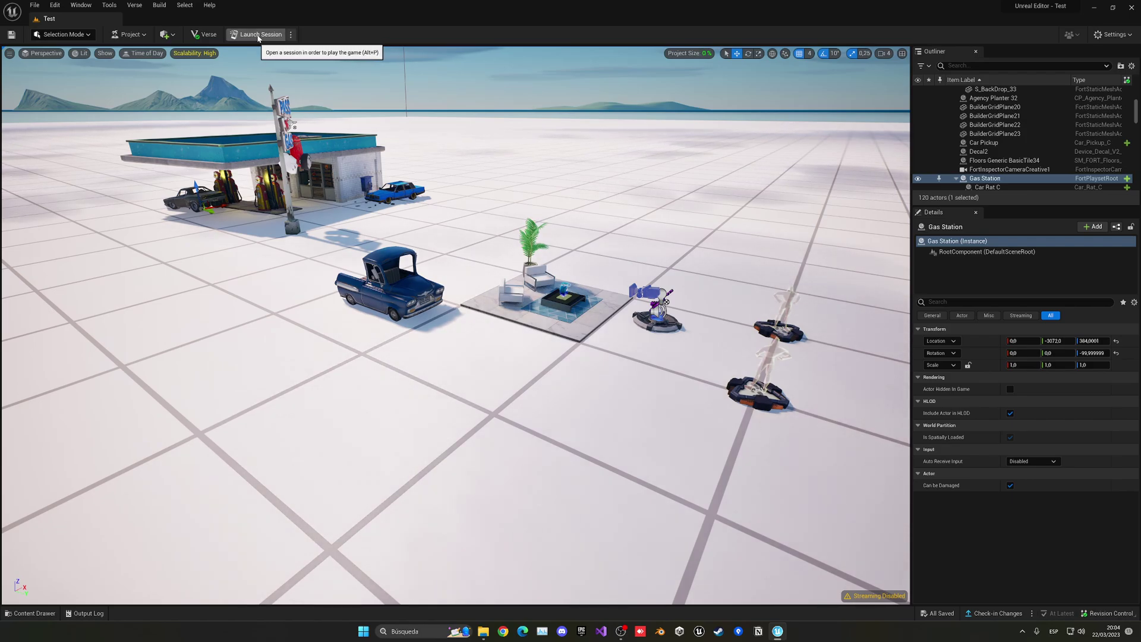
left_click(258, 35)
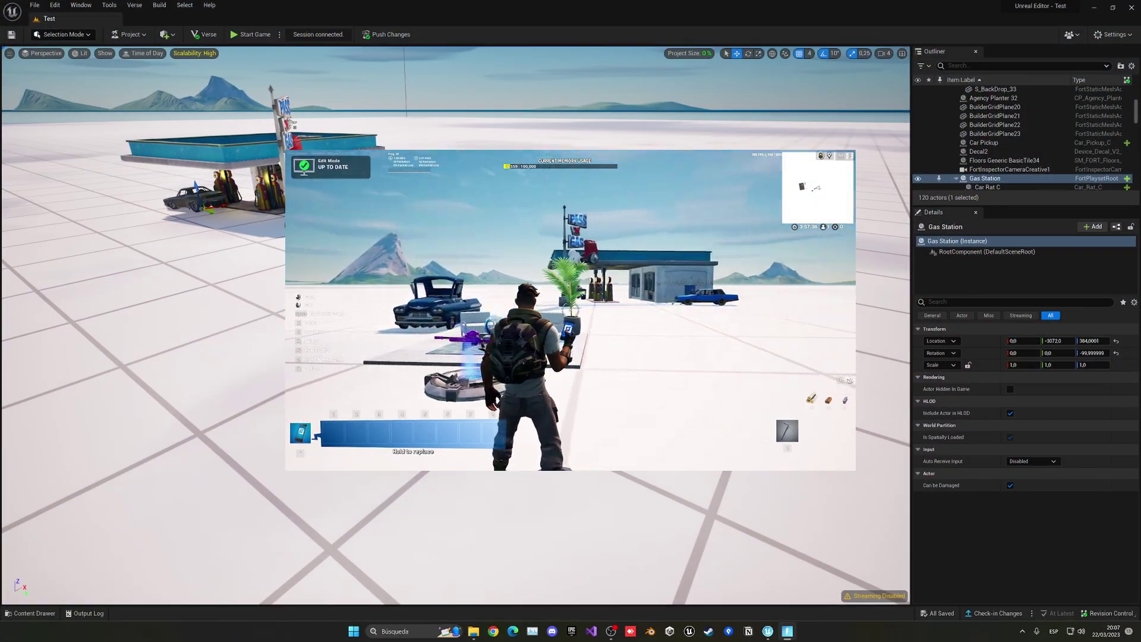
Step: Run the character past the gas station toward the device pads, then start the game from the in-game menu
key("d")
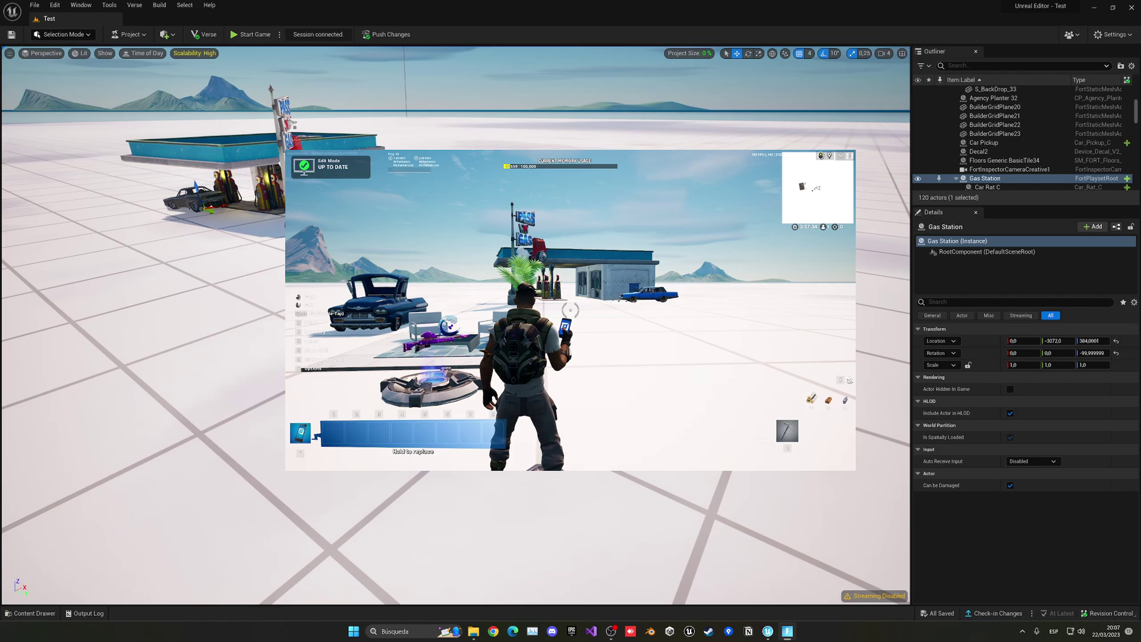
key("w")
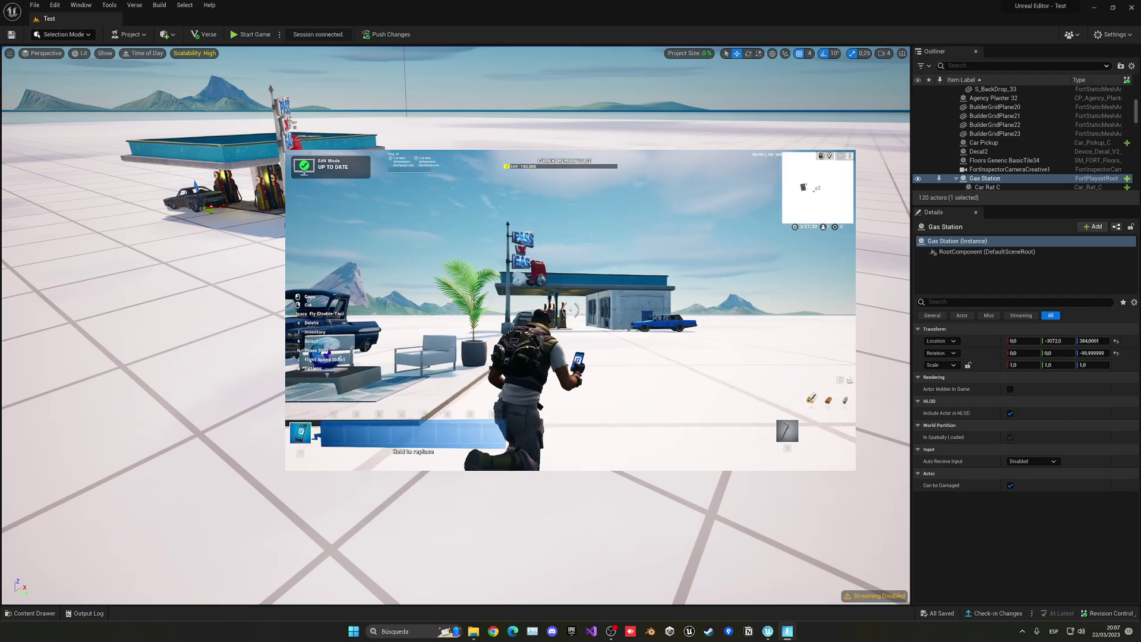
key("w")
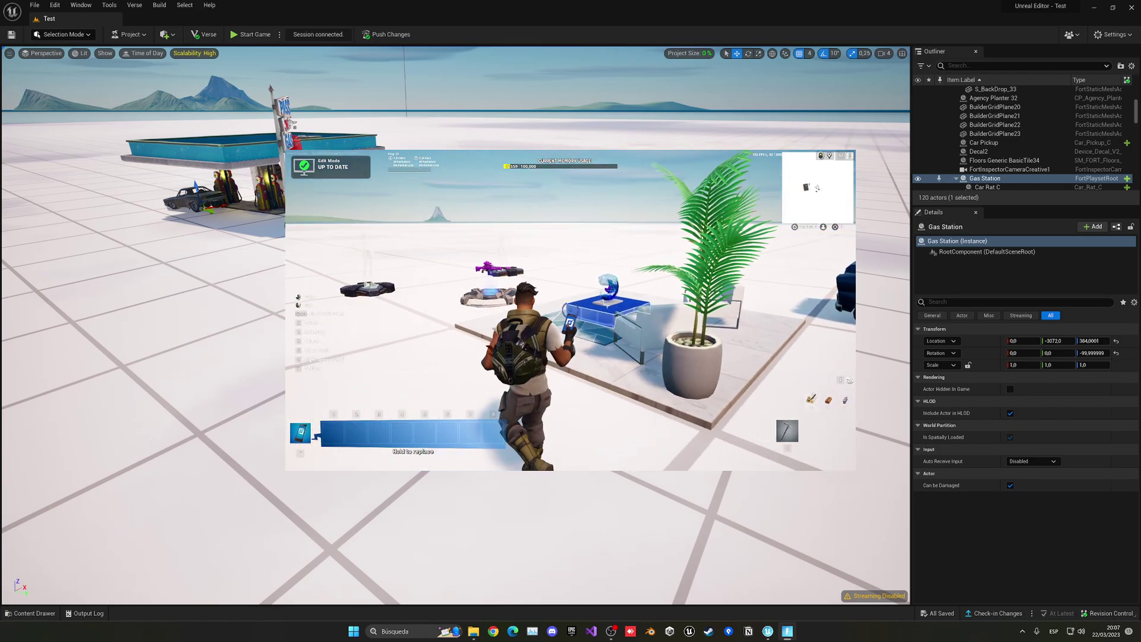
key("w")
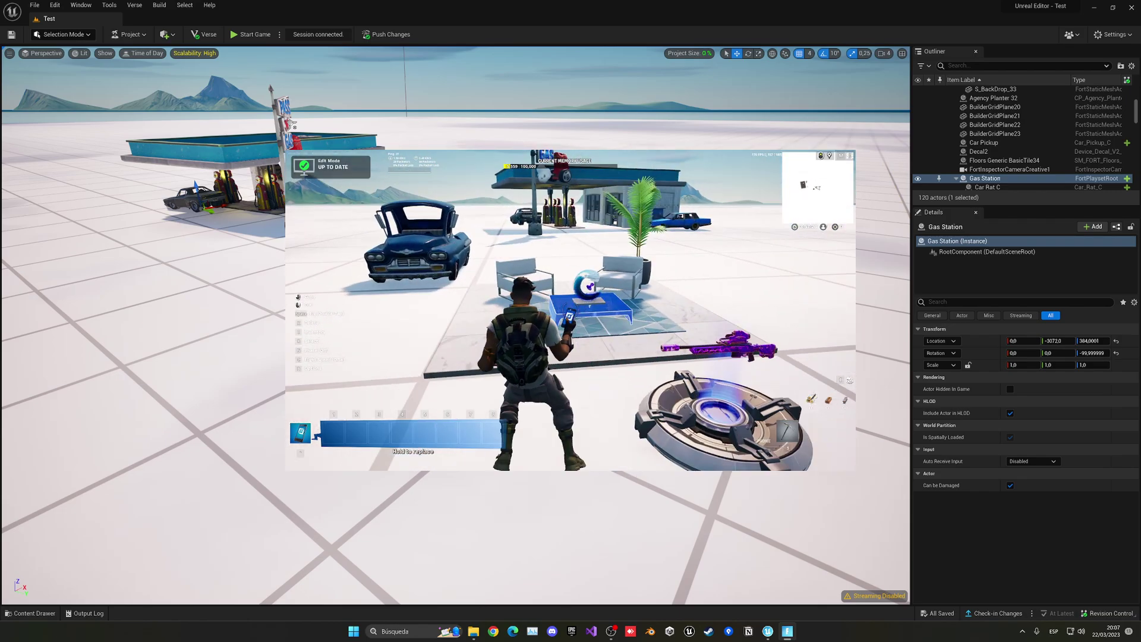
key("Escape")
left_click(397, 356)
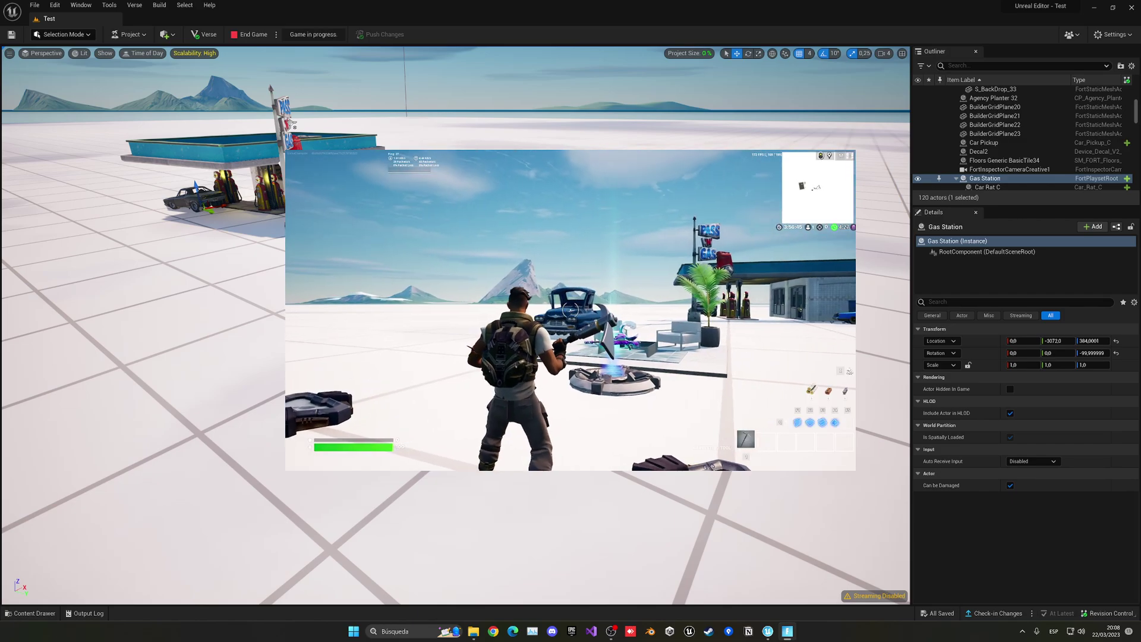
Step: Sprint past the truck toward the gas station
key("w")
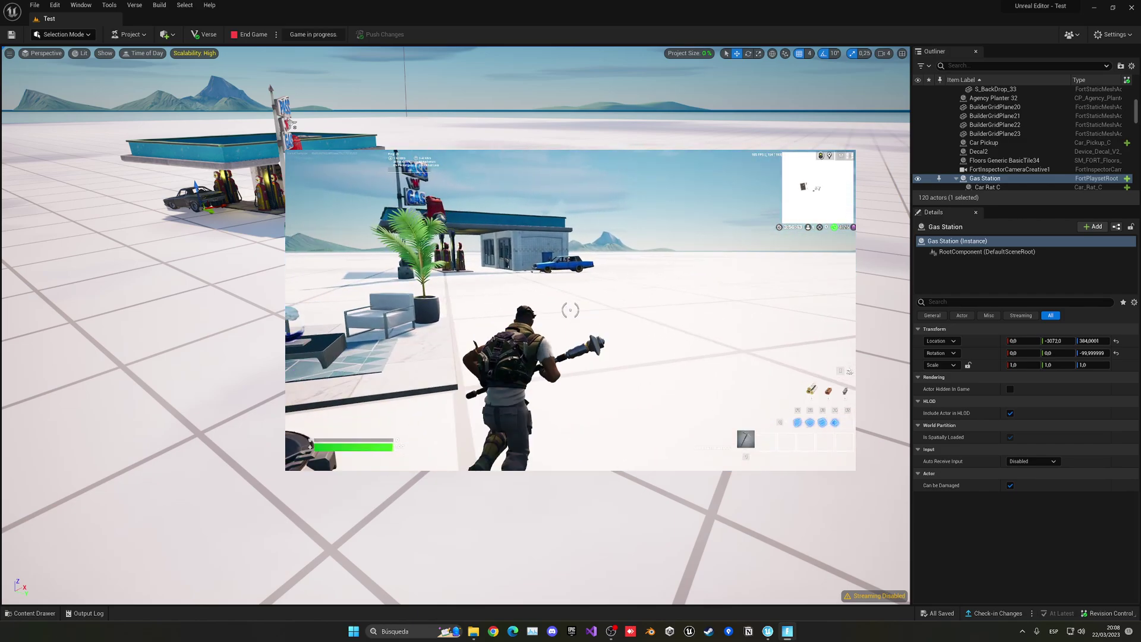
key("w")
key("shift")
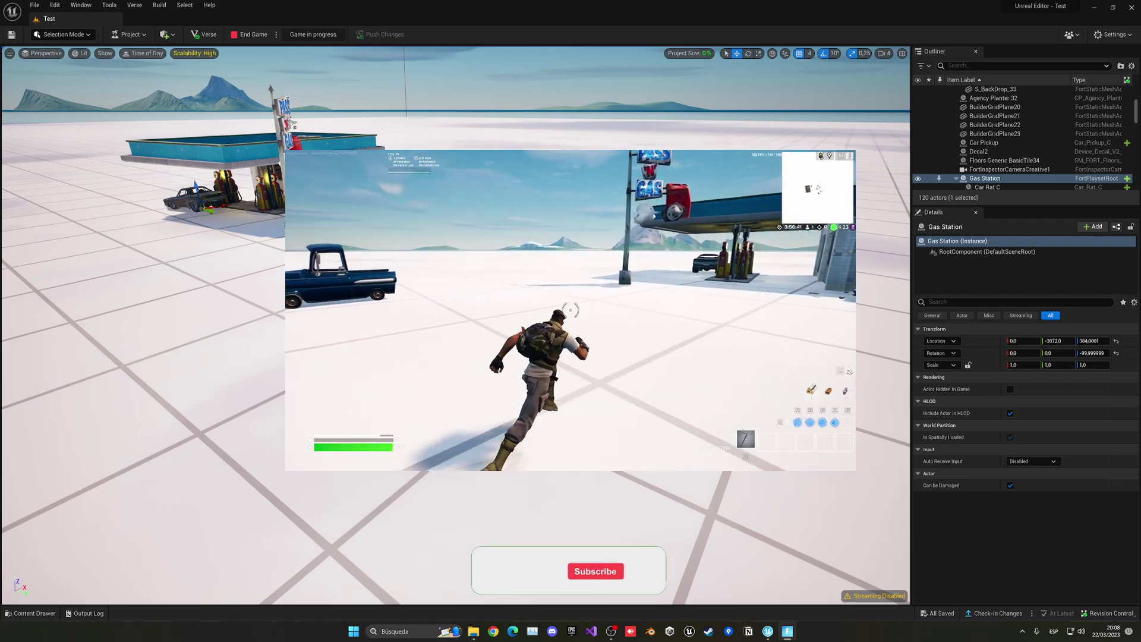
key("w")
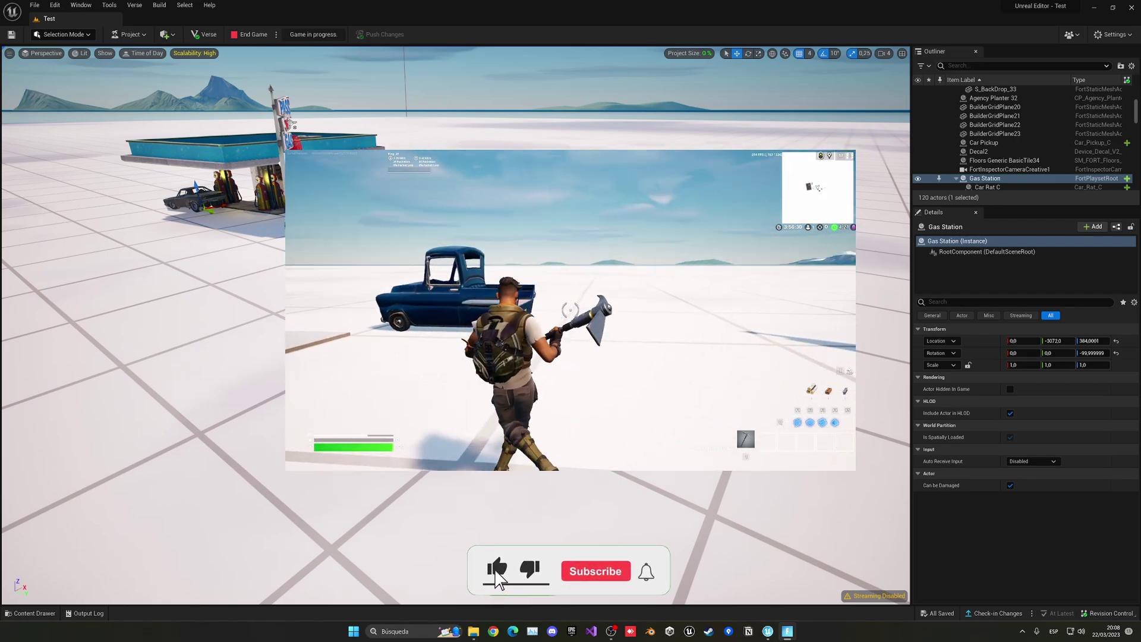
key("w")
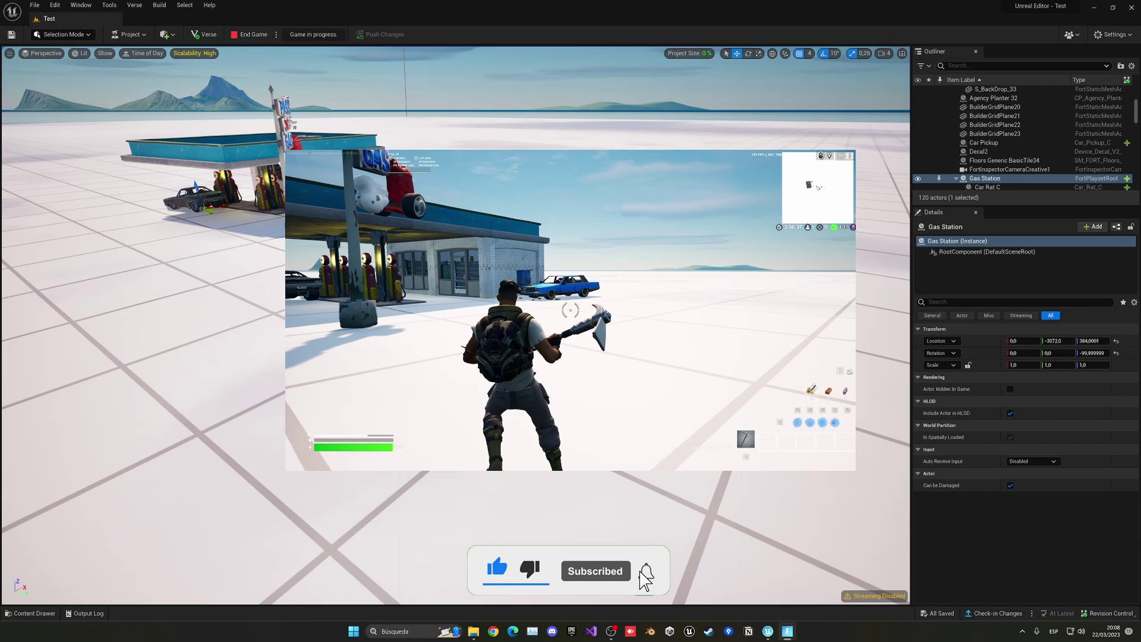
key("w")
key("w")
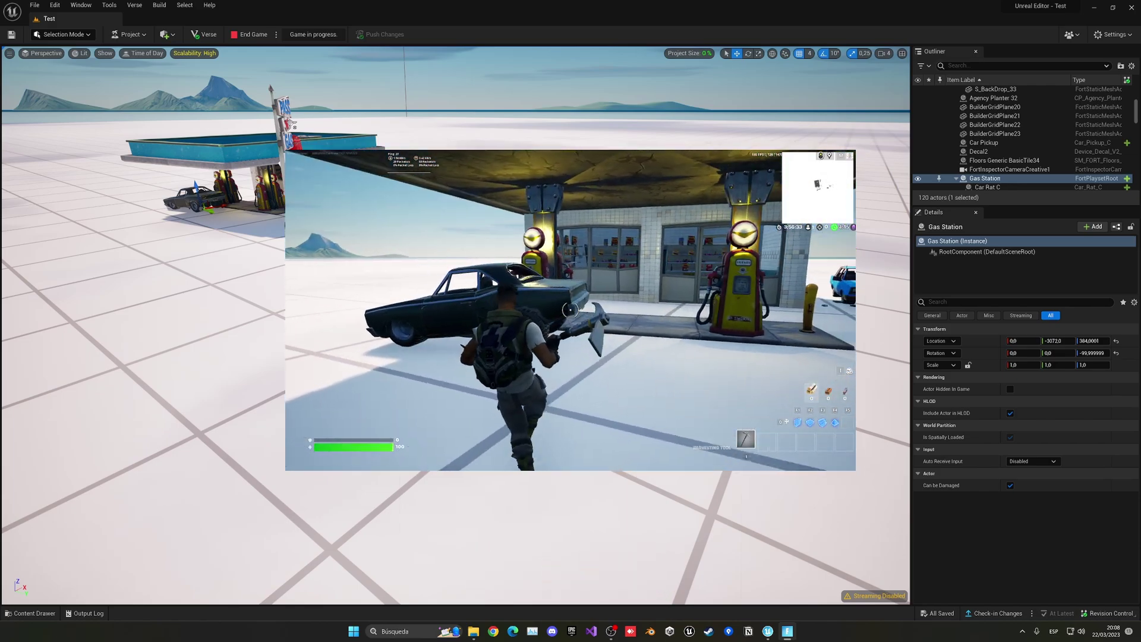
Step: Circle around the car and gas pumps, running between the building and the pumps
key("a")
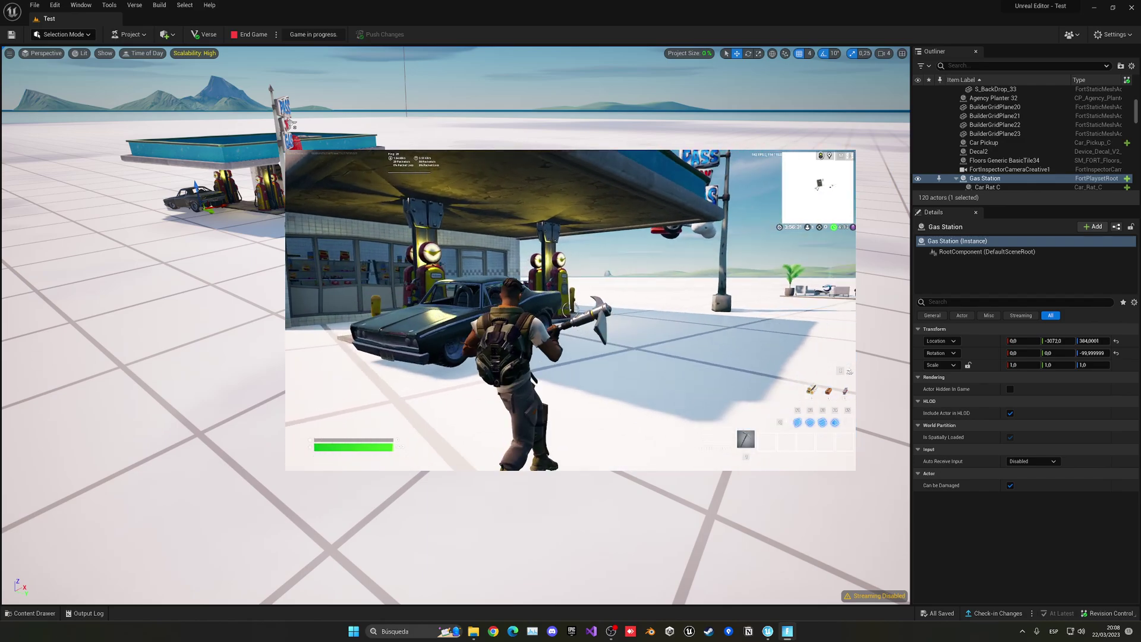
key("a")
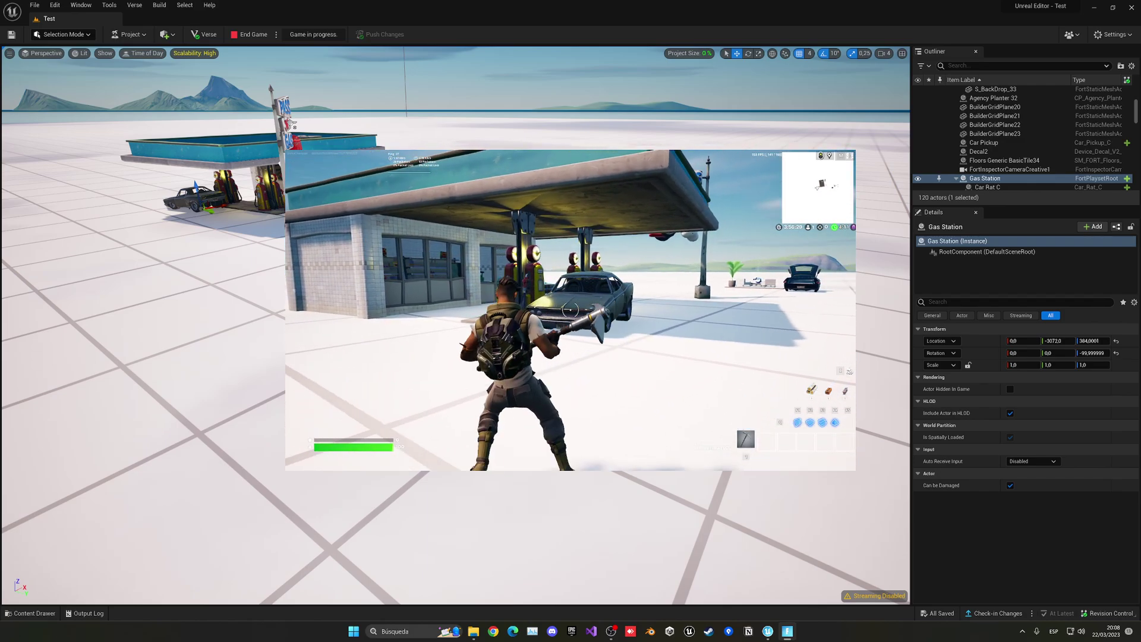
key("a")
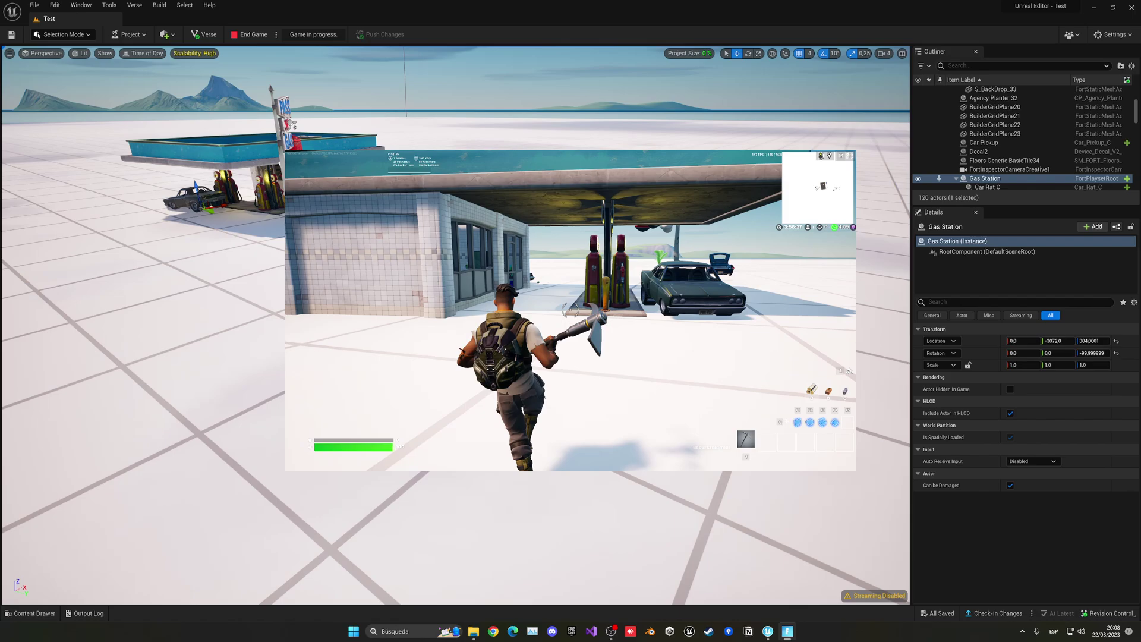
key("w")
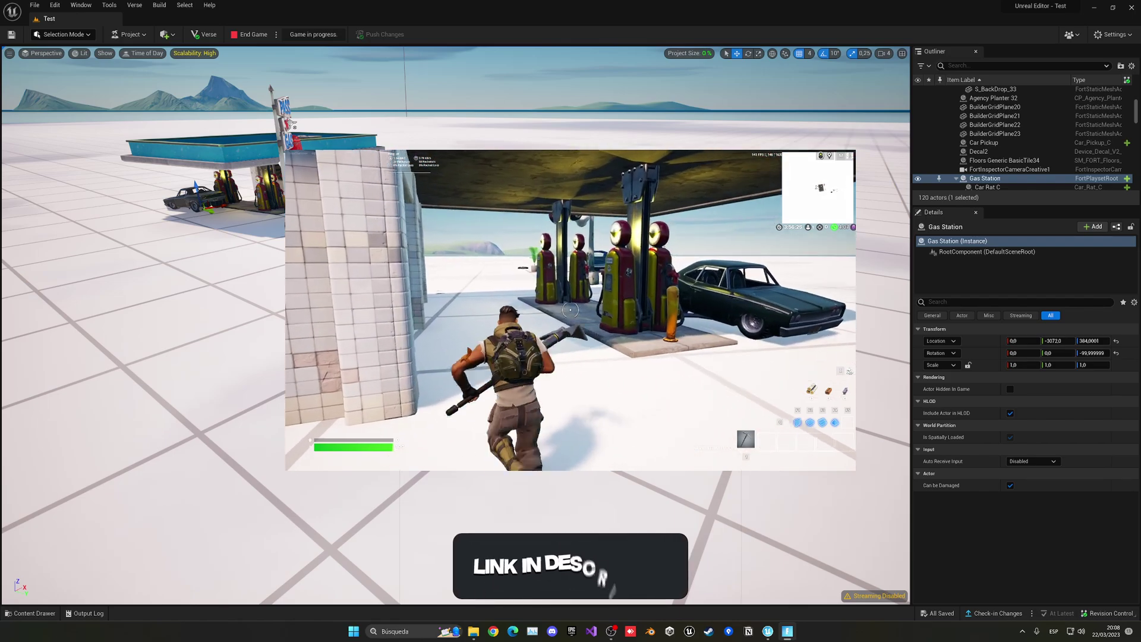